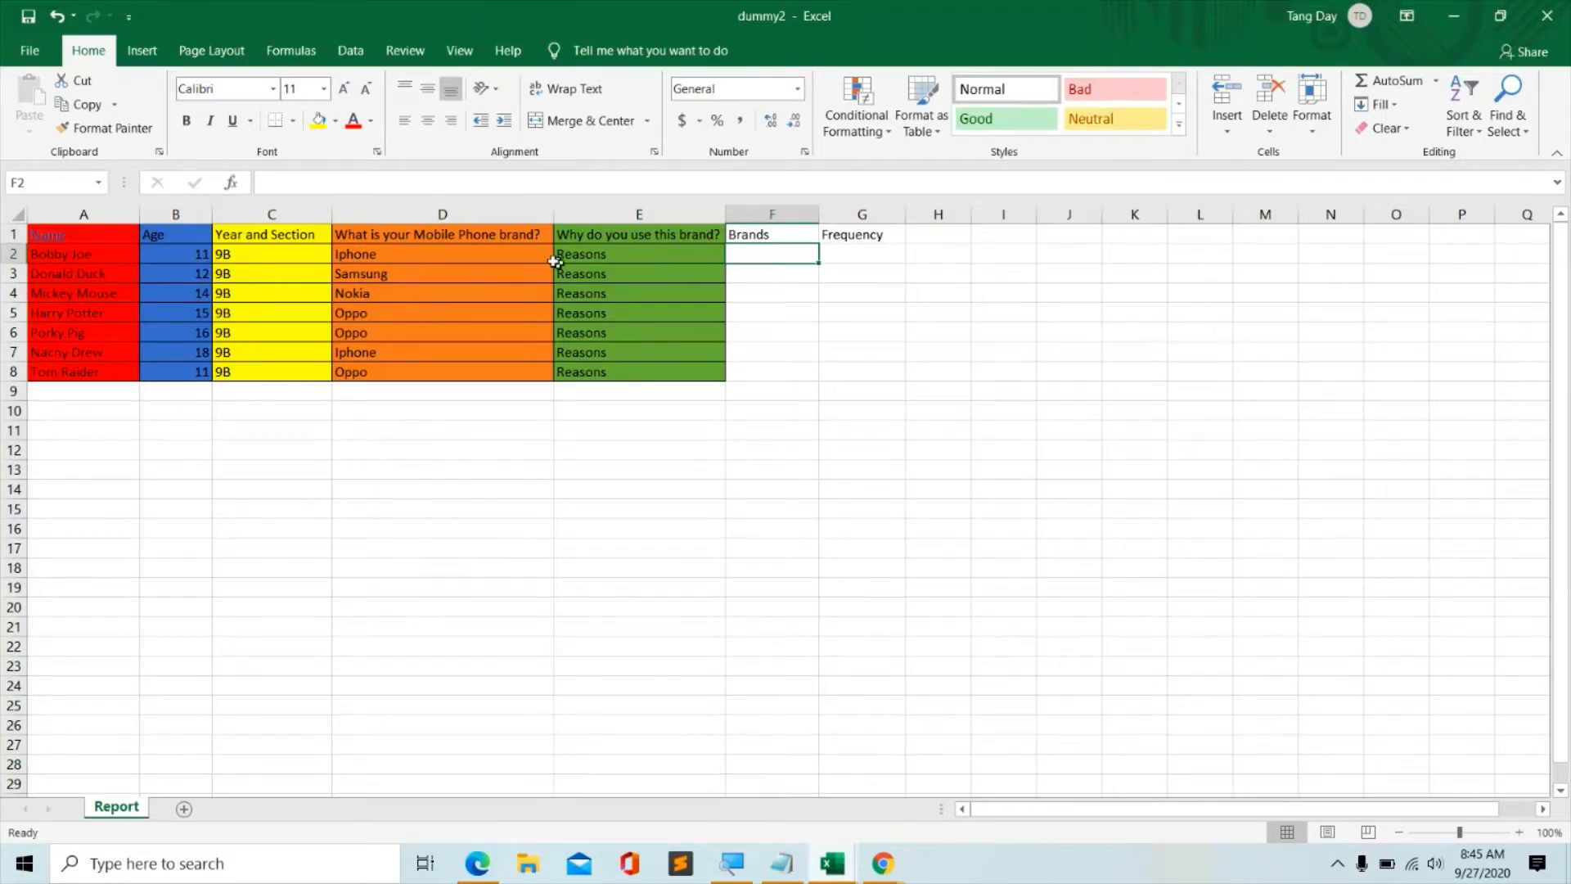
{"action": "left_click", "coordinate": [762, 236]}
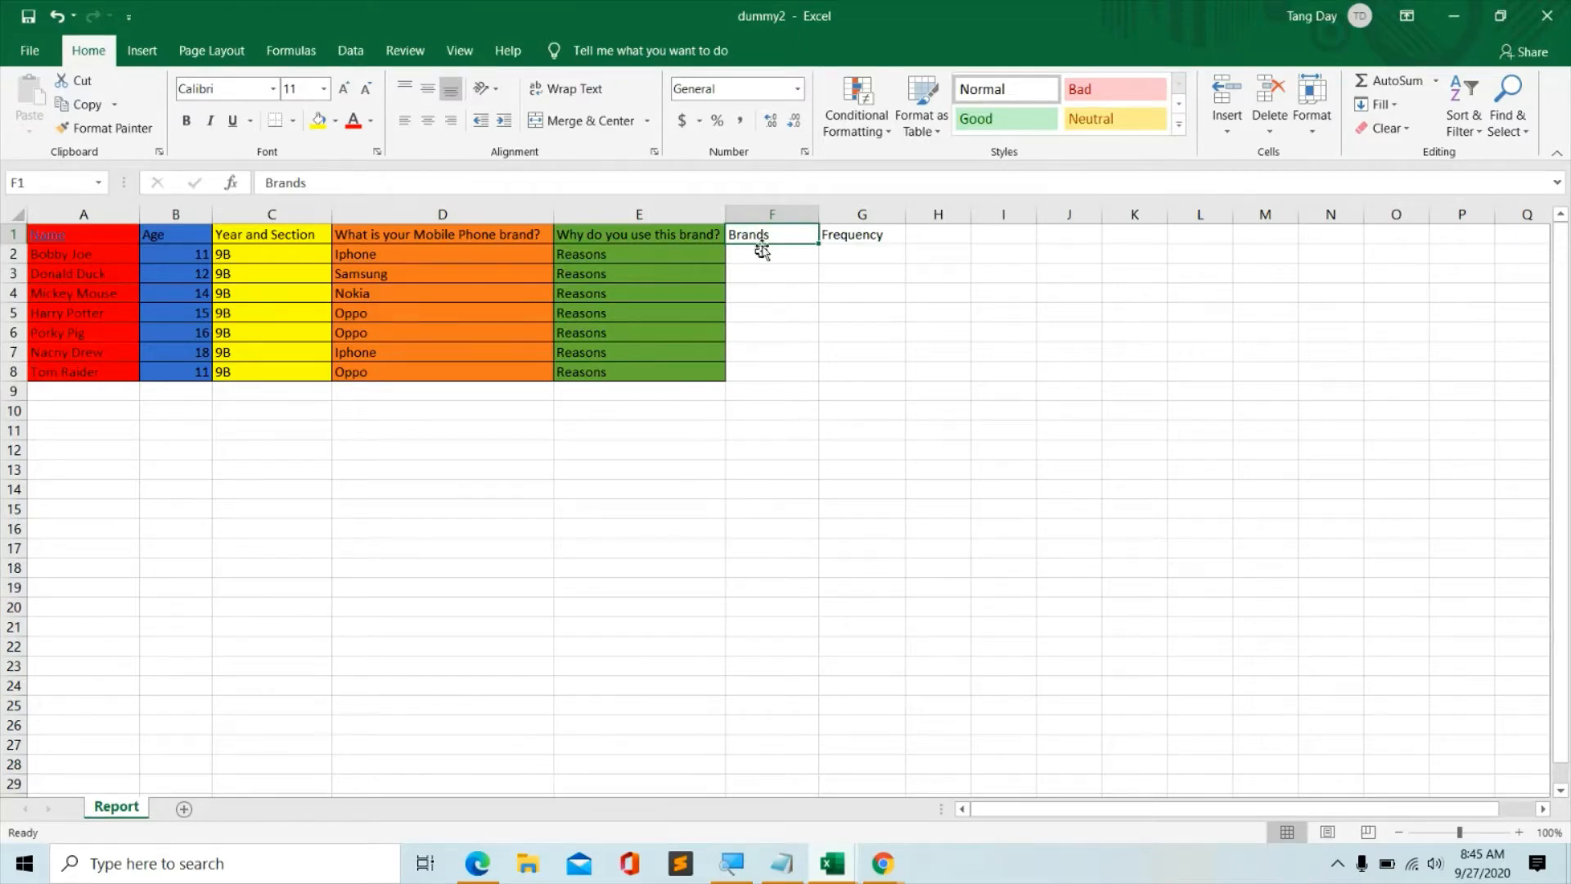
{"action": "left_click", "coordinate": [845, 236]}
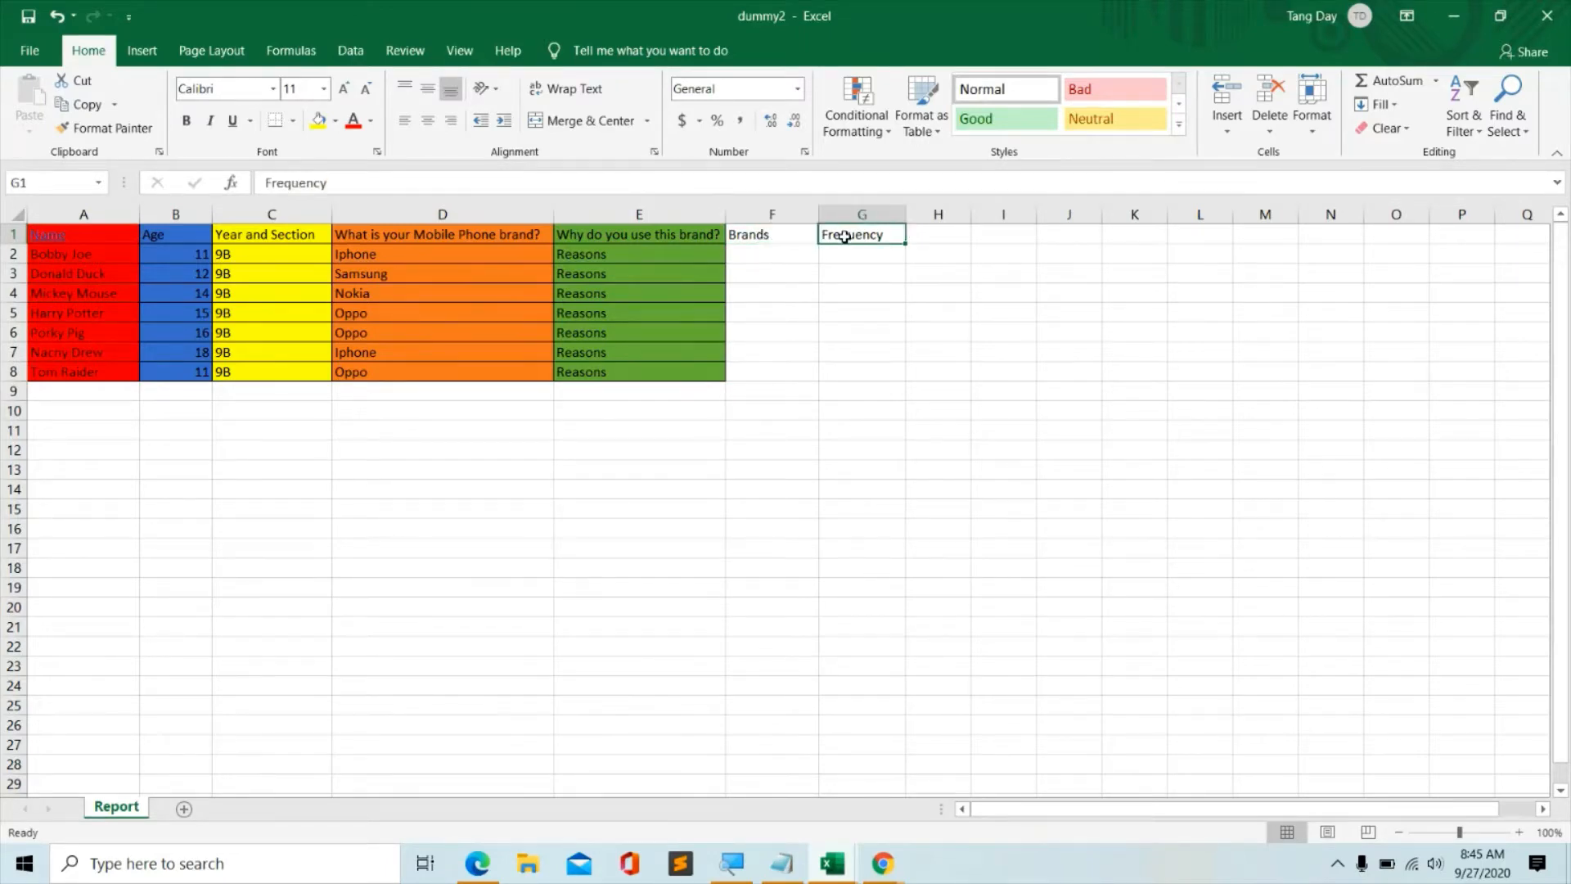
{"action": "left_click", "coordinate": [845, 256]}
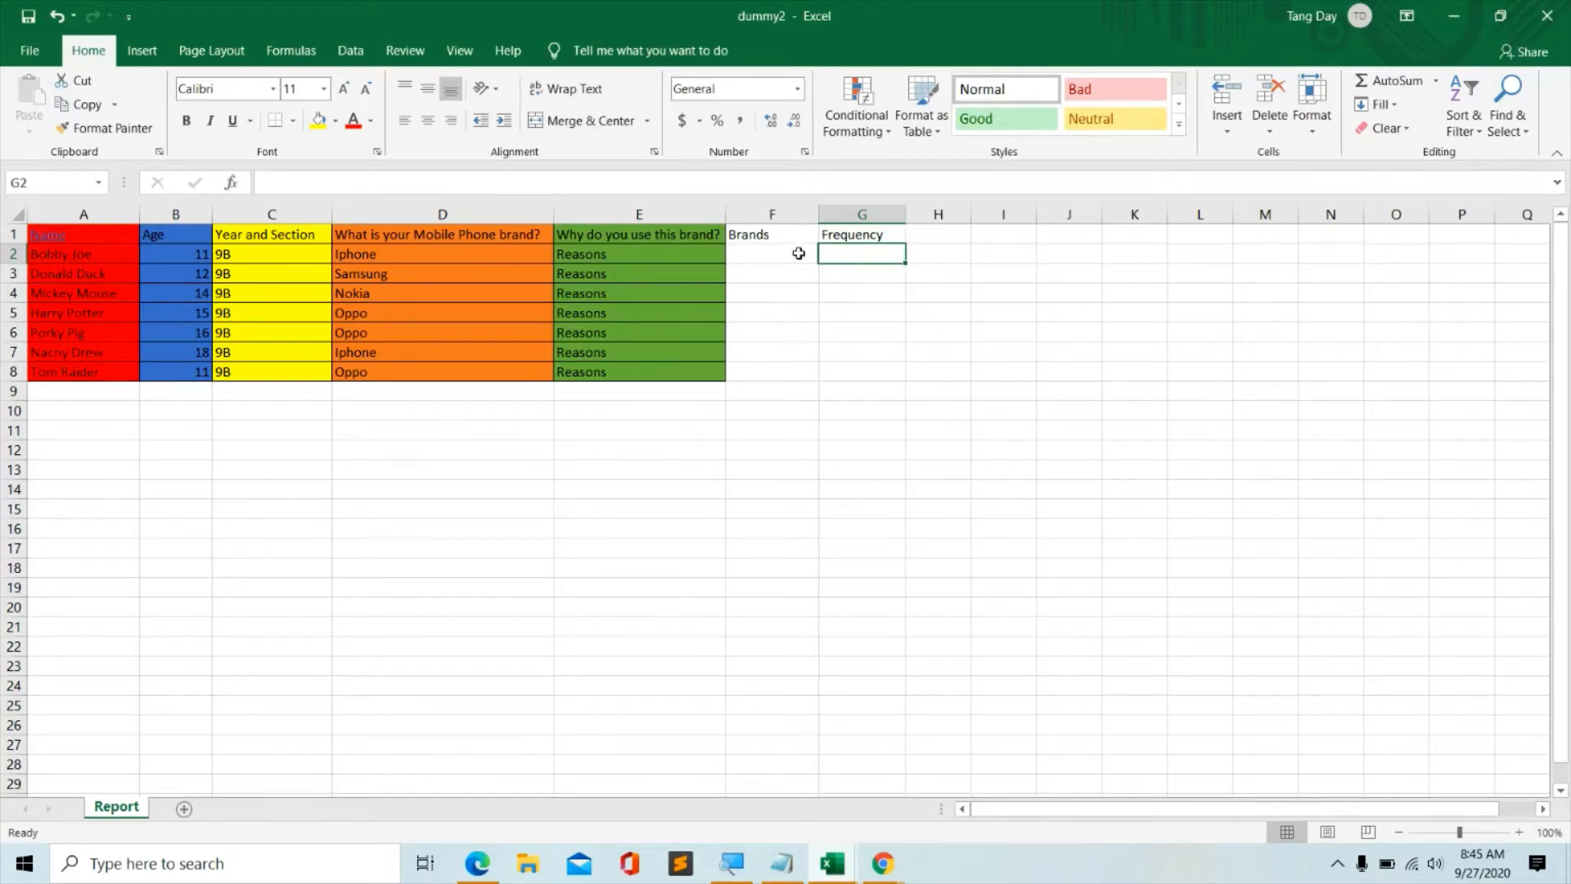
{"action": "left_click", "coordinate": [761, 249]}
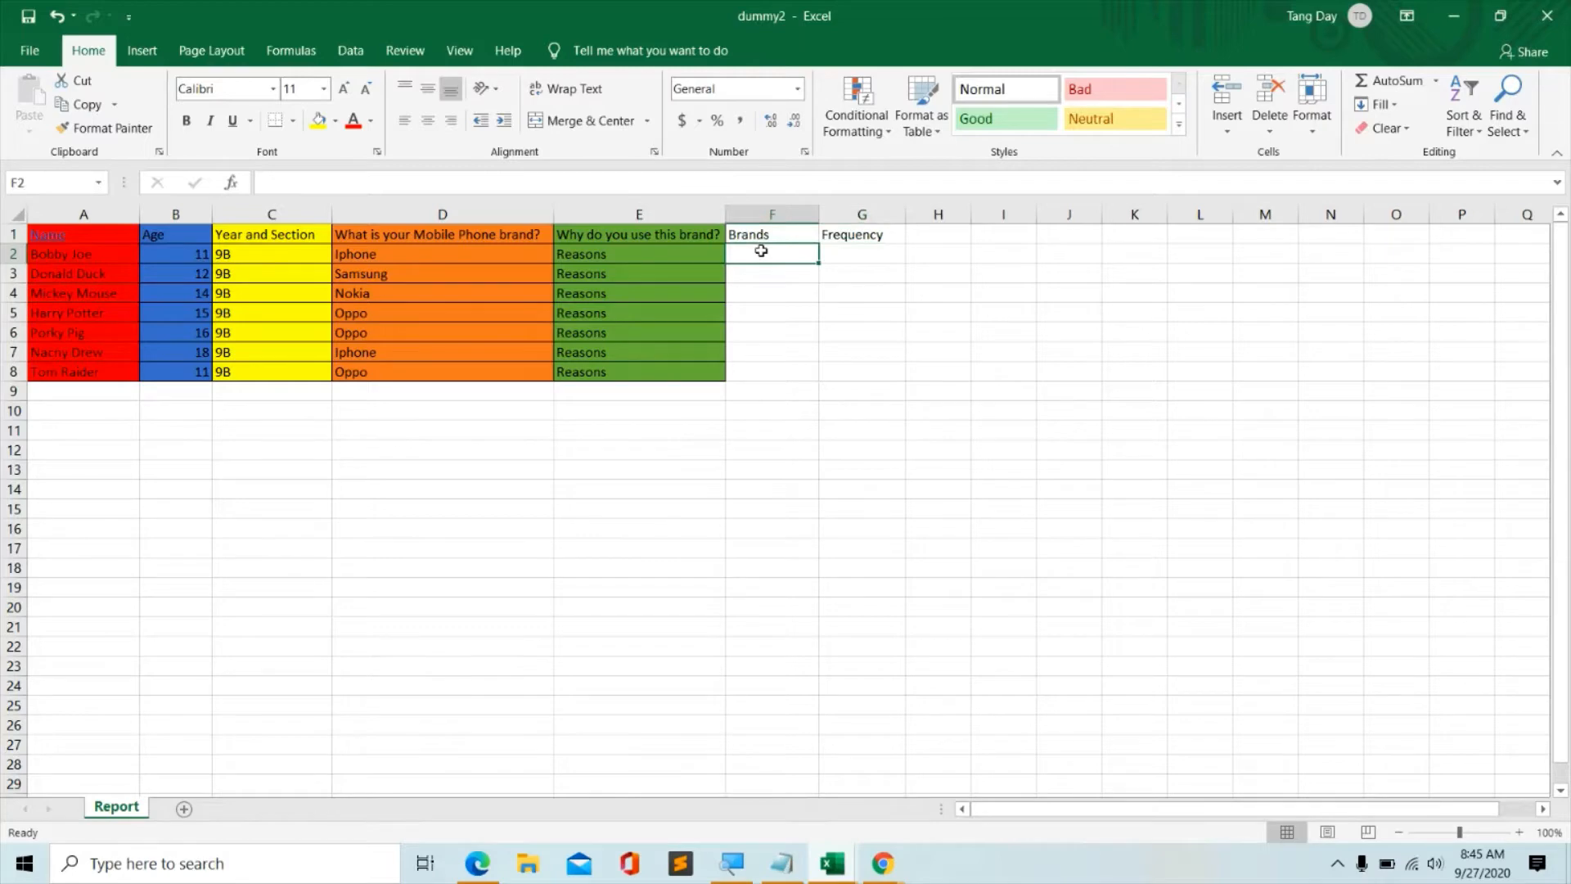
Copy the phone brands in D2:D5 and paste them as values only under the Brands header, starting at F2.
{"action": "left_click", "coordinate": [423, 253]}
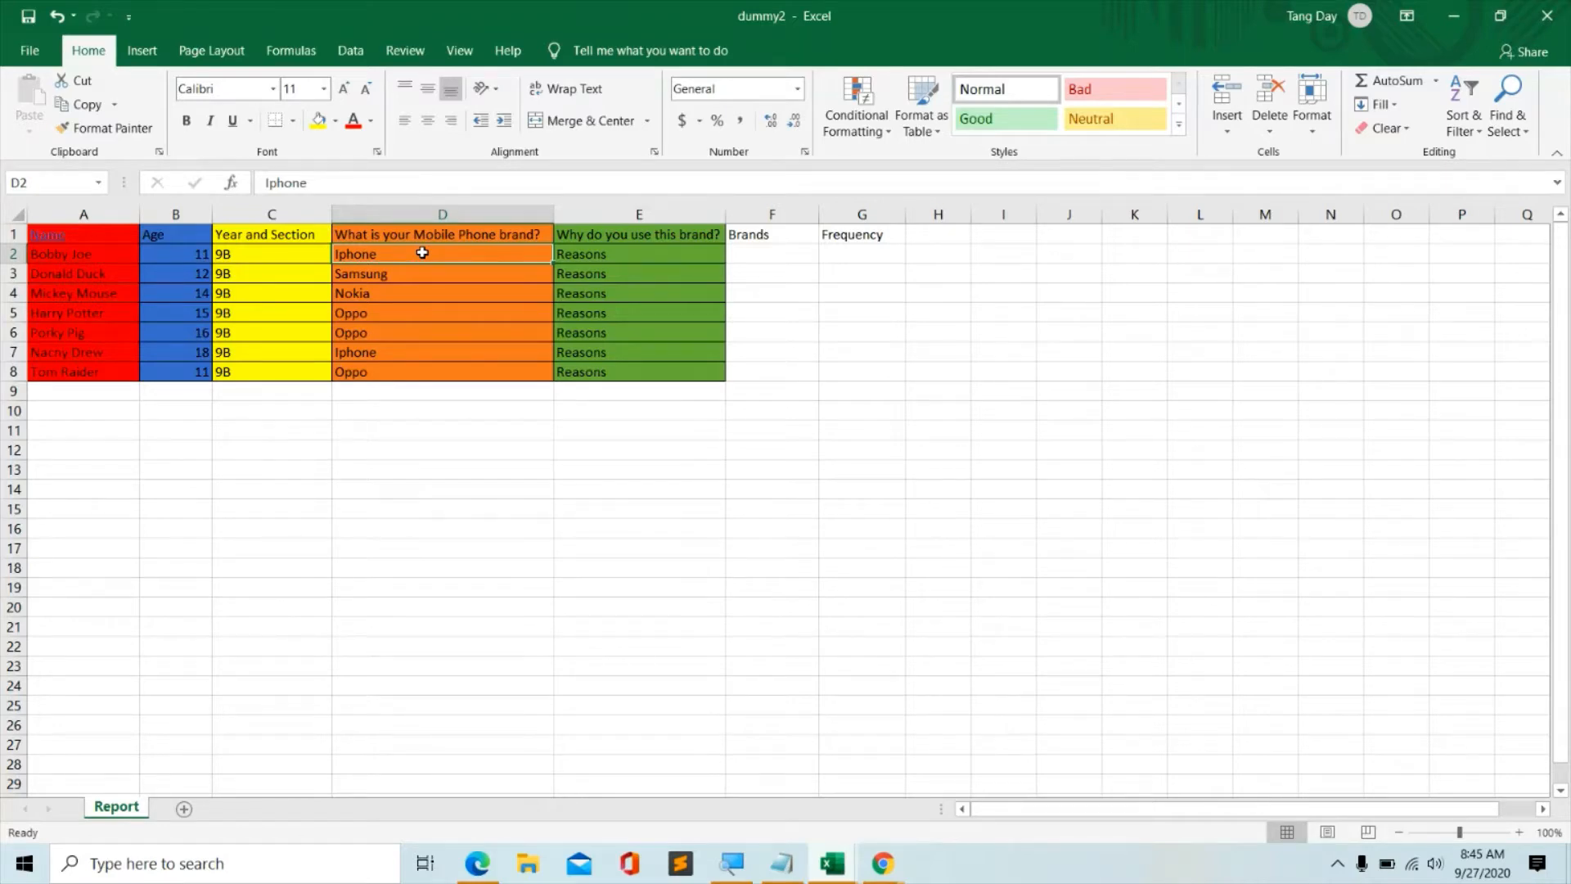
{"action": "key", "text": "shift+Down"}
{"action": "key", "text": "shift+Down"}
{"action": "key", "text": "shift+Down"}
{"action": "key", "text": "shift+Down"}
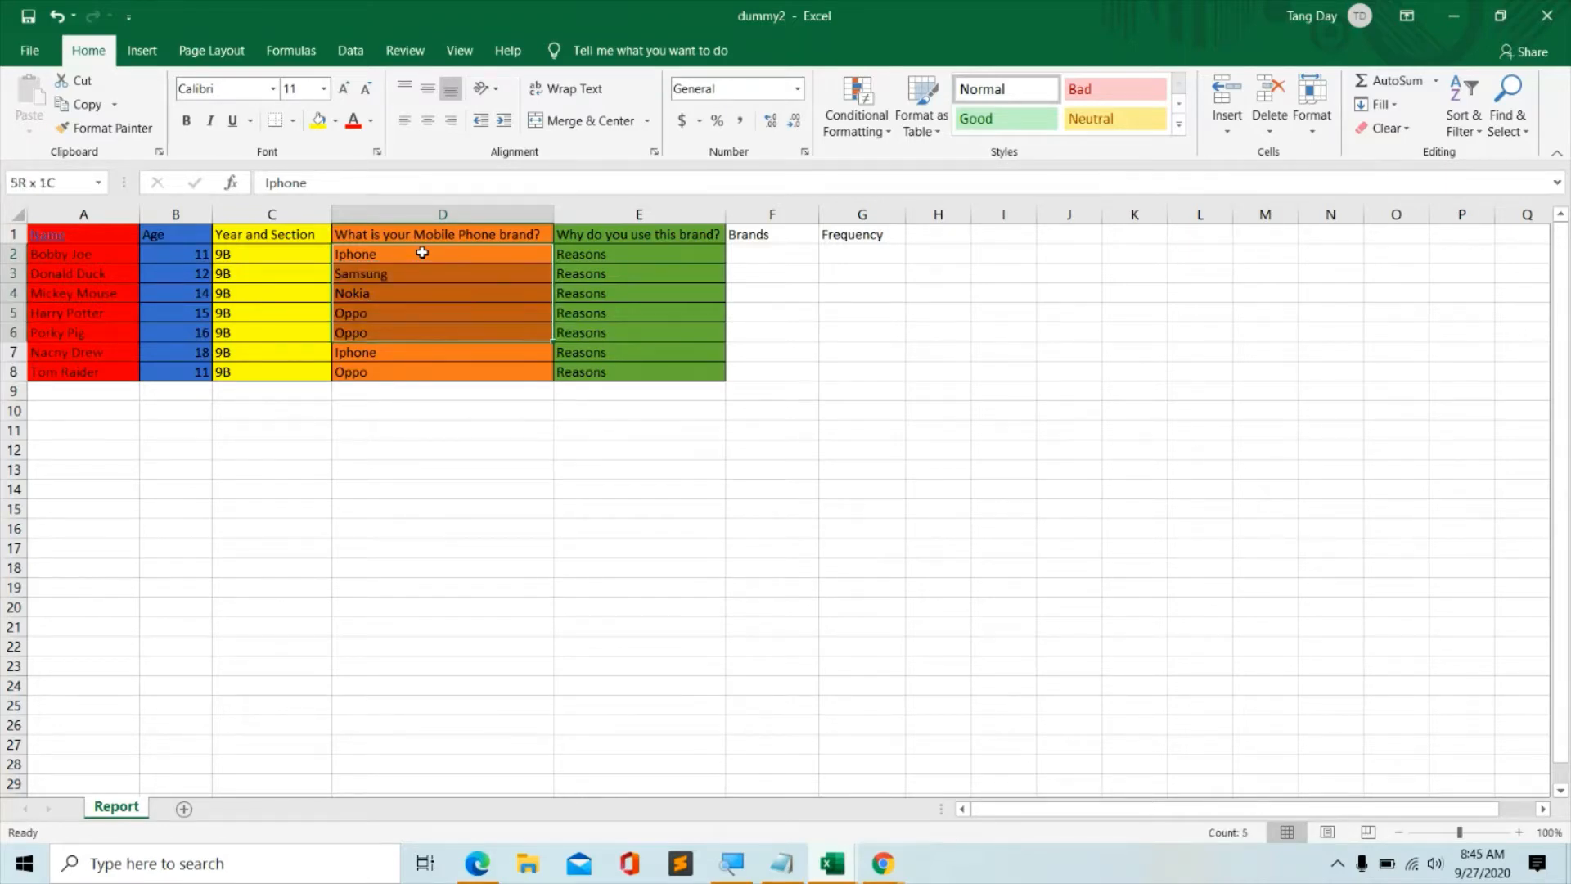
{"action": "key", "text": "shift+Up"}
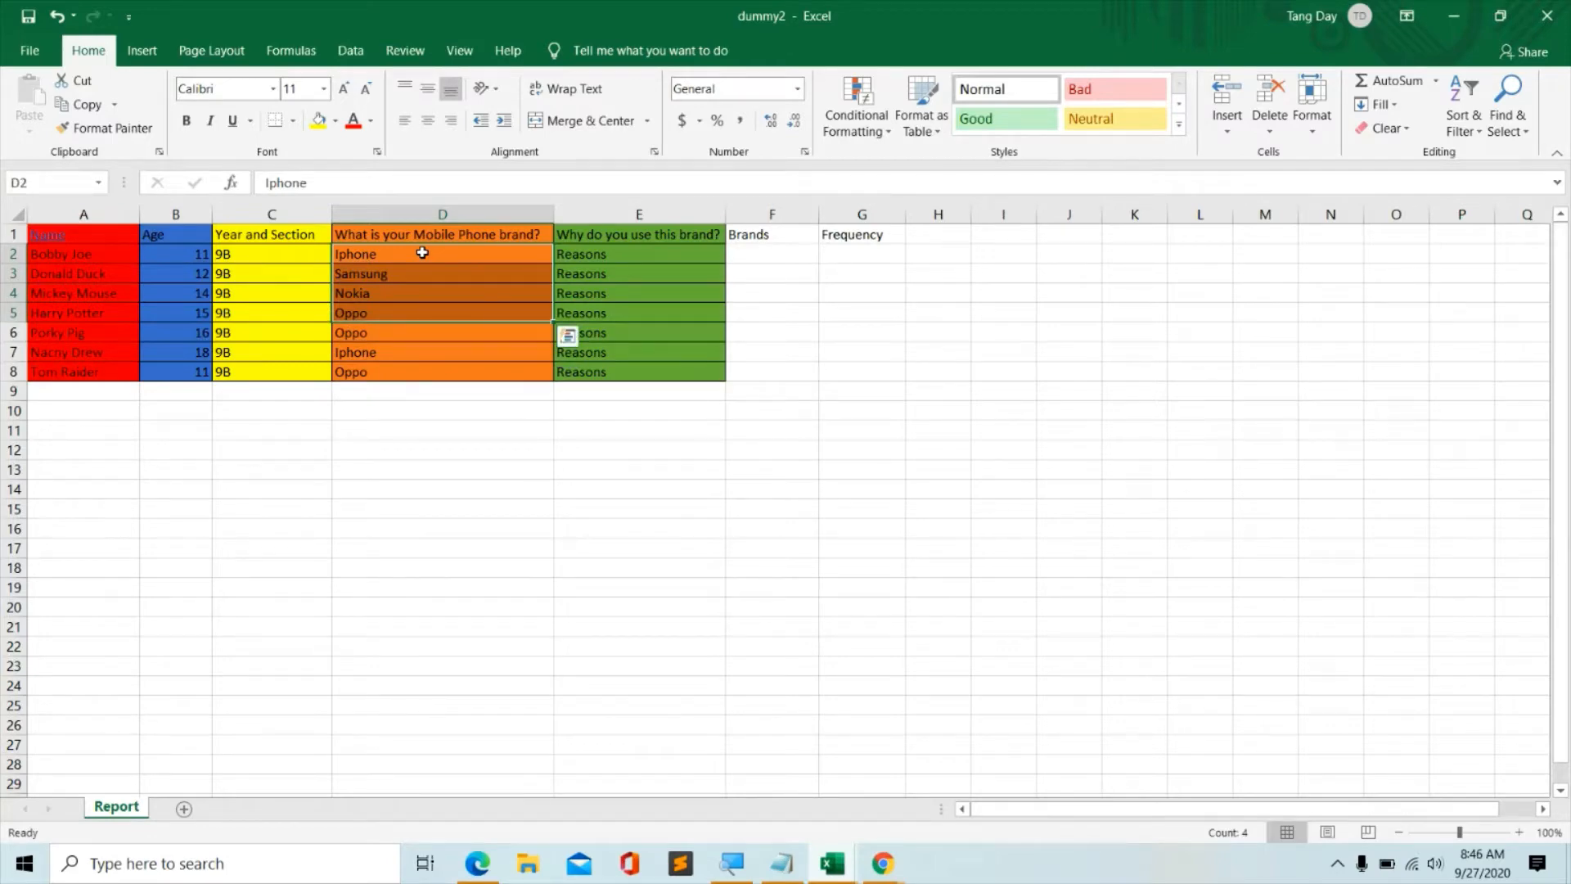
{"action": "right_click", "coordinate": [422, 253]}
{"action": "left_click", "coordinate": [458, 292]}
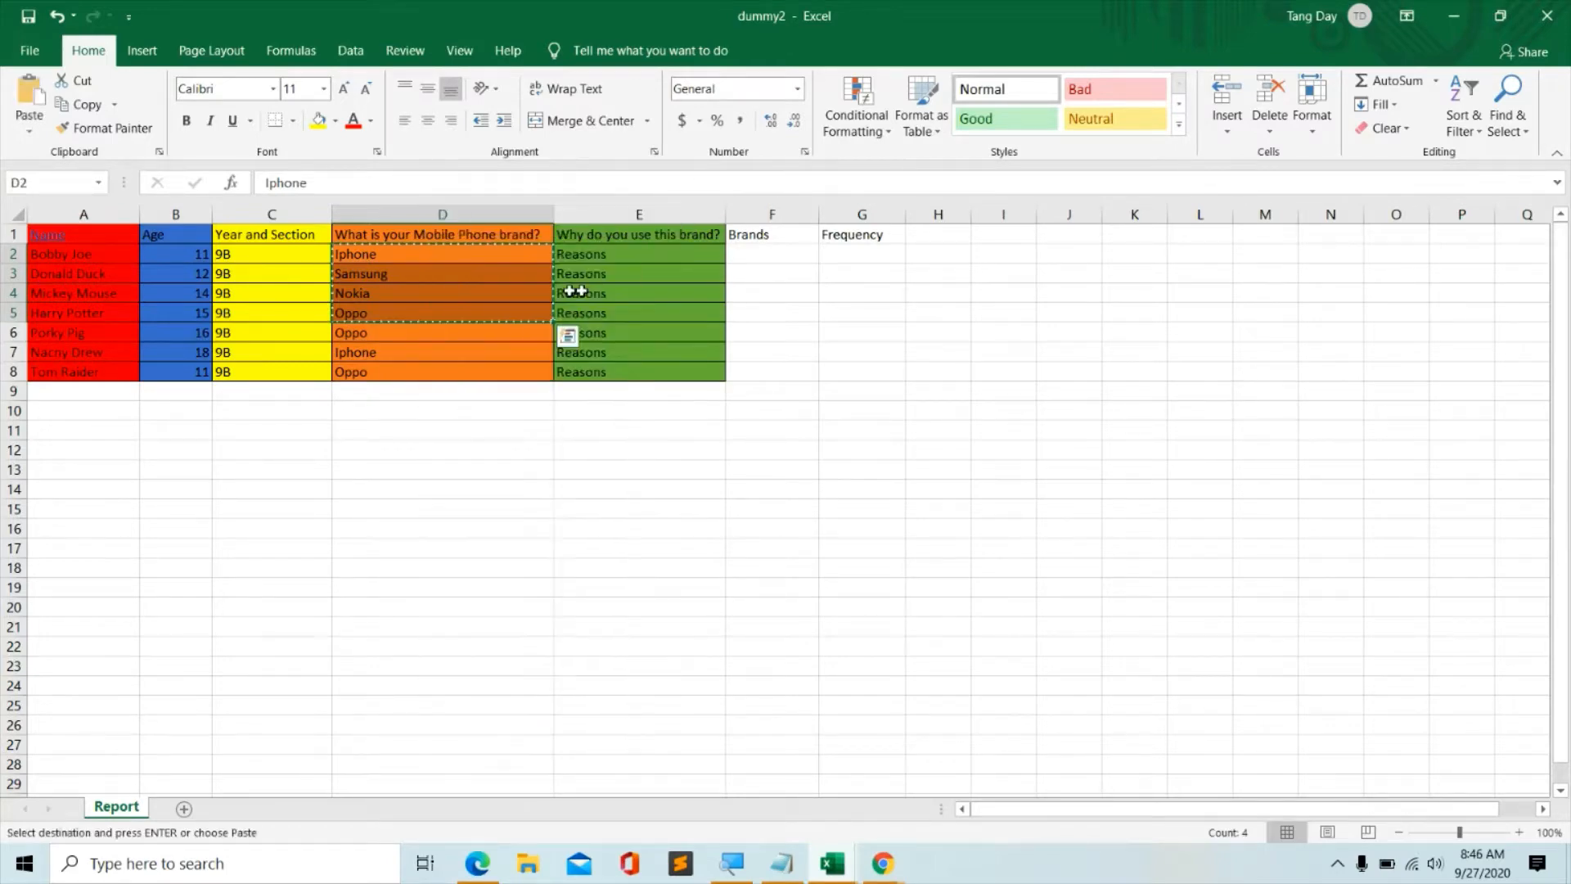
{"action": "left_click", "coordinate": [749, 255]}
{"action": "right_click", "coordinate": [749, 255]}
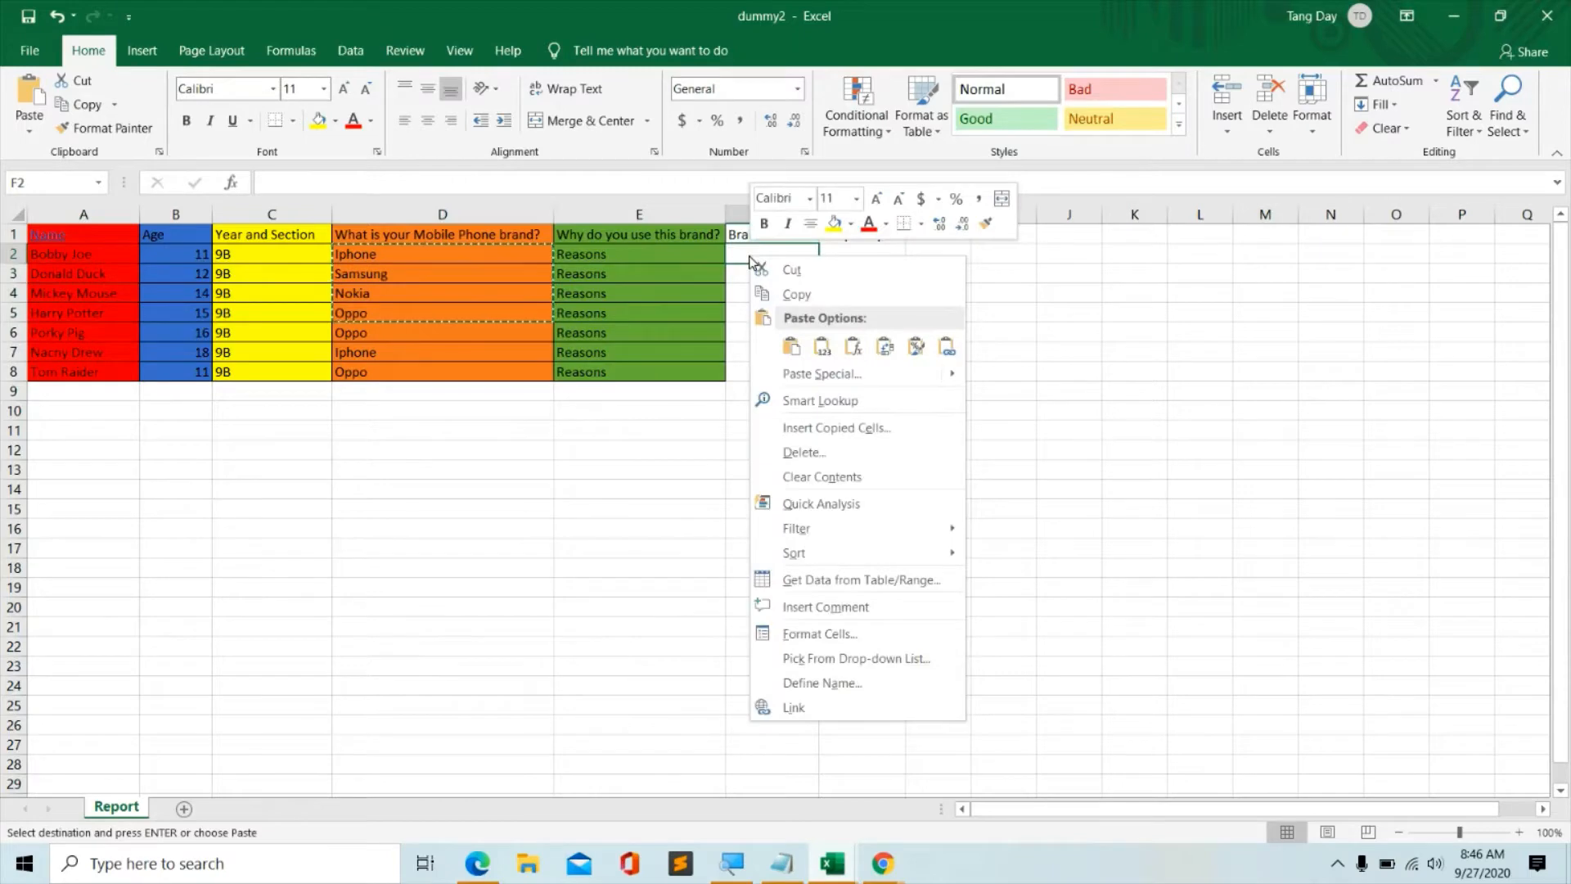
{"action": "left_click", "coordinate": [823, 343]}
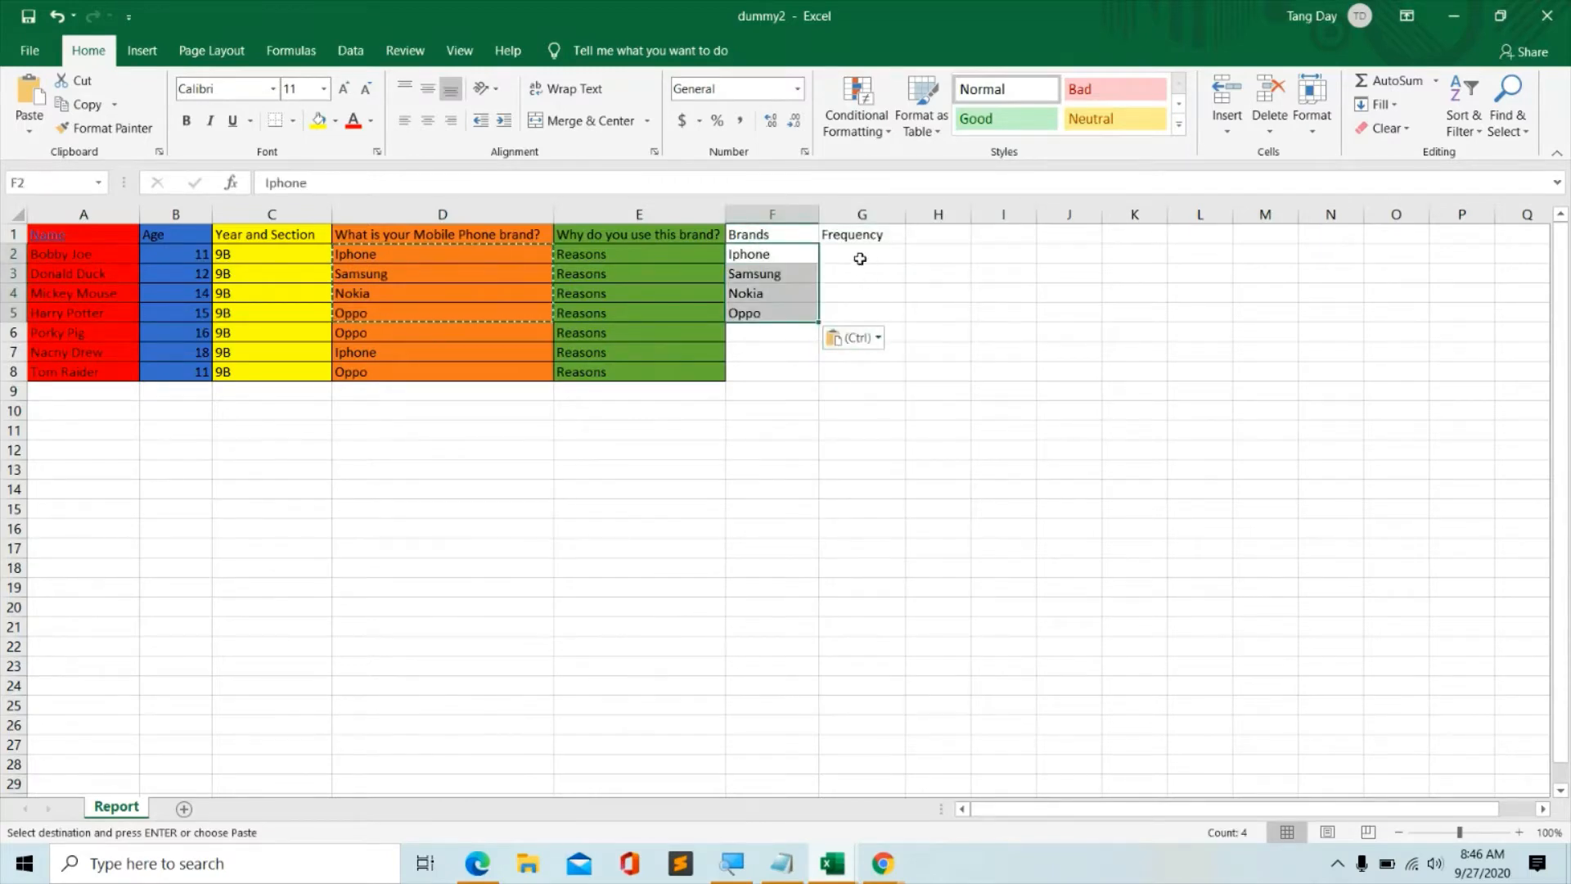
Enter "Others" in cell F6 as the last entry of the Brands list.
{"action": "left_click", "coordinate": [768, 328]}
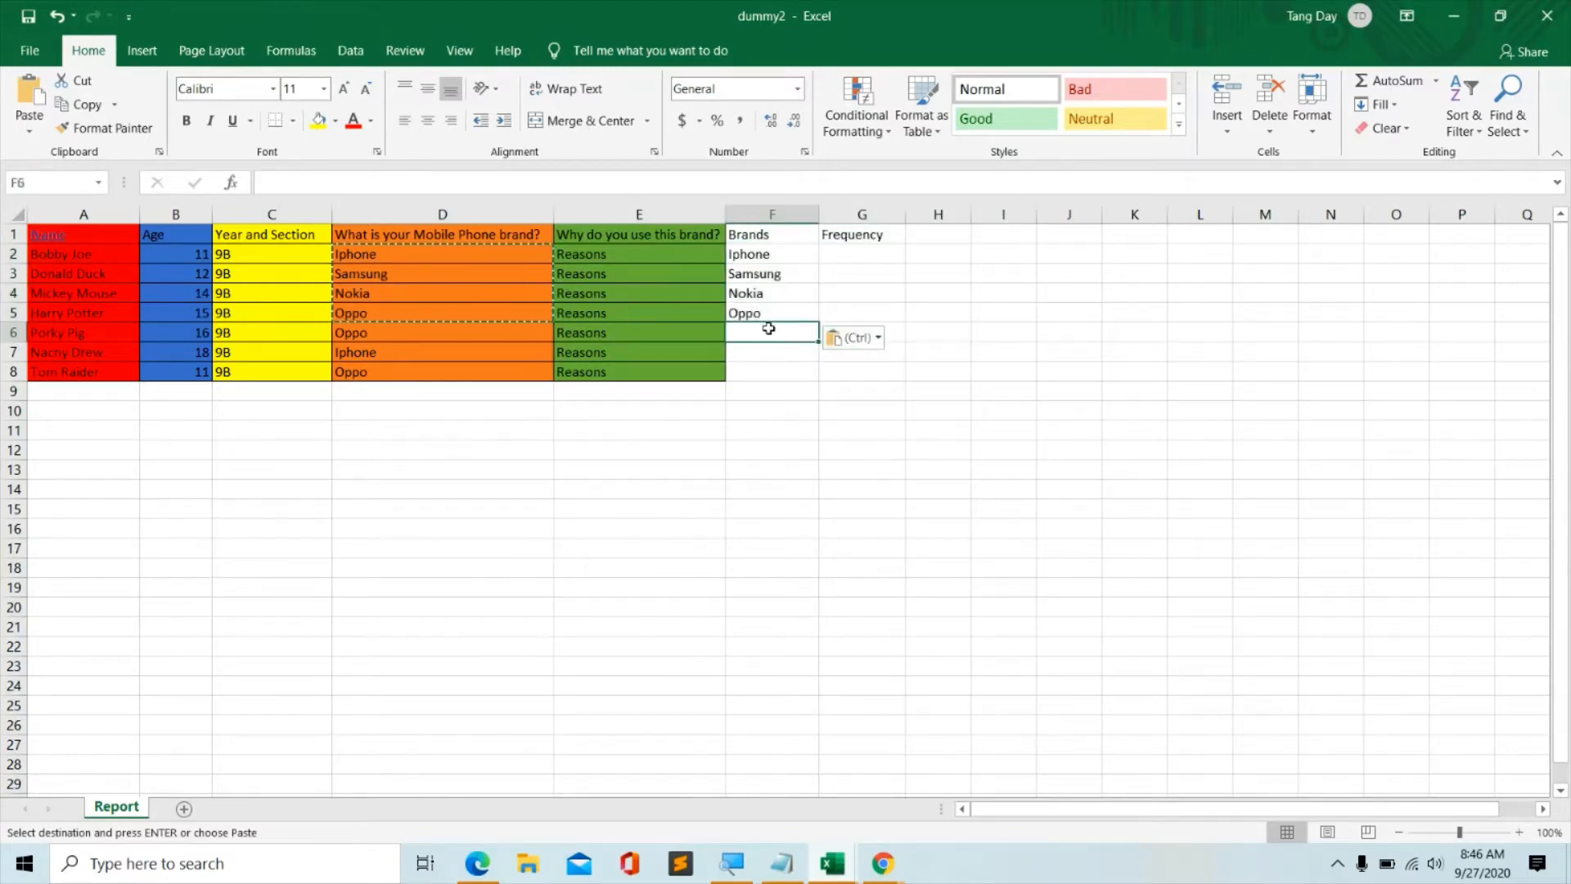
{"action": "type", "text": "O"}
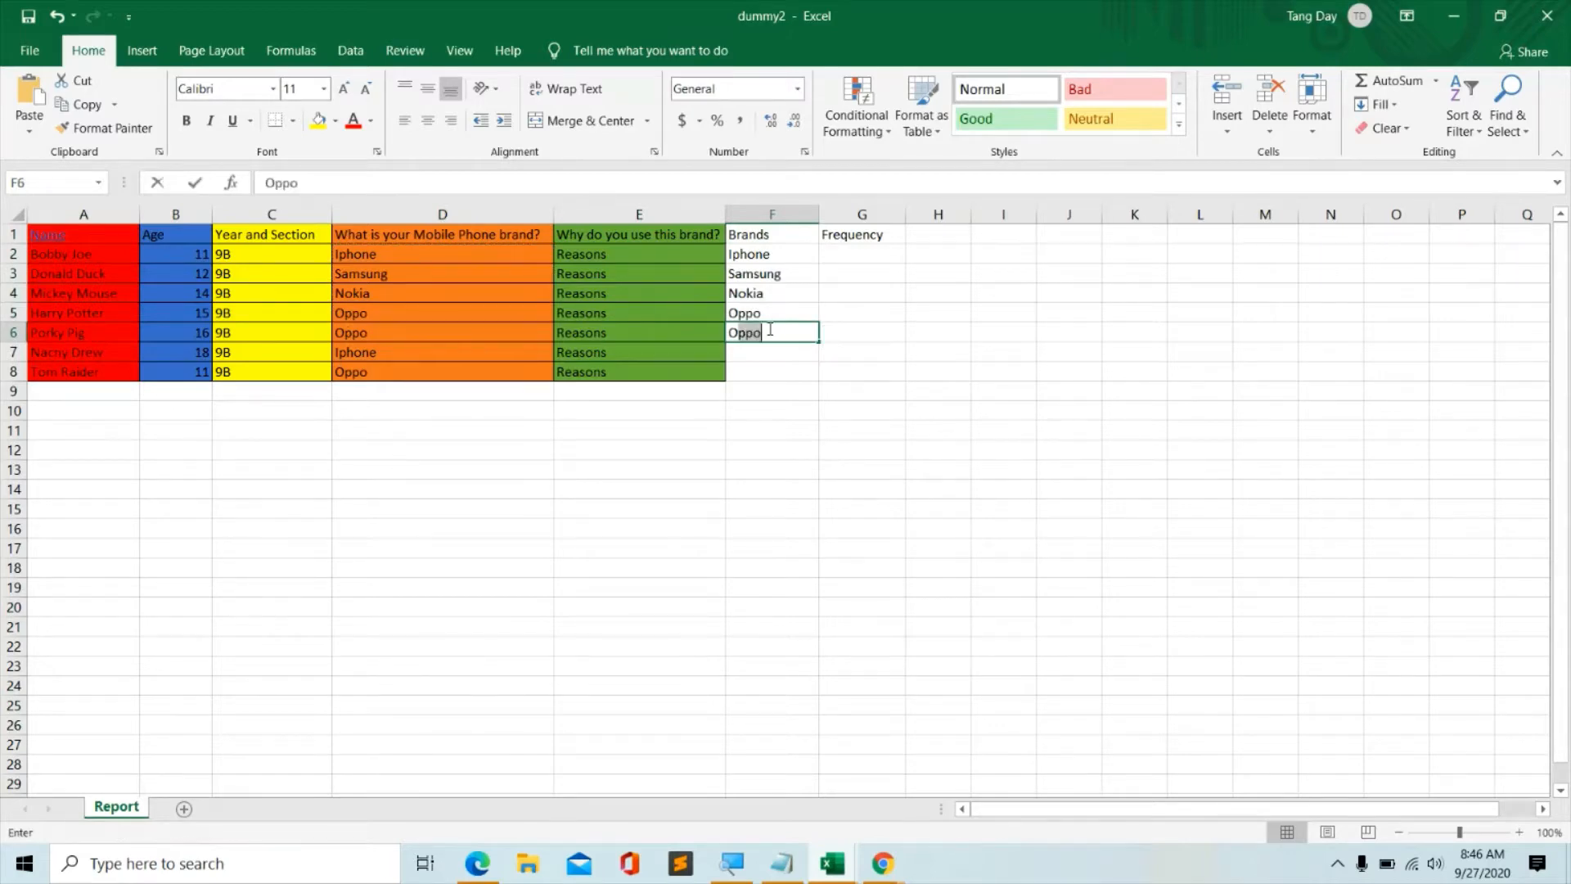
{"action": "type", "text": "thers"}
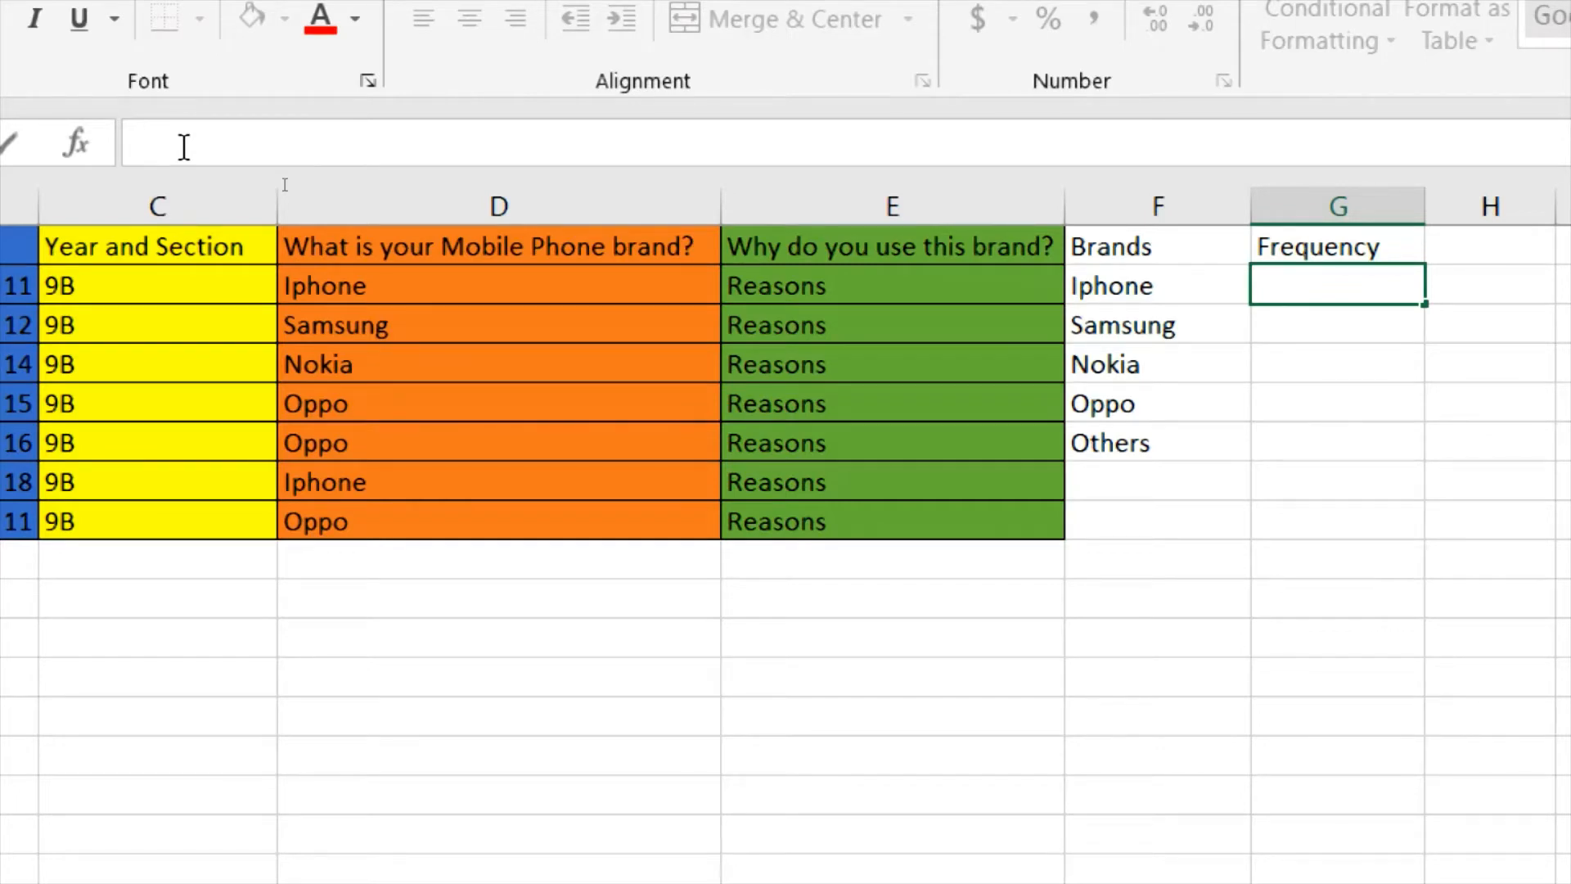
Start a COUNTIF formula in G2 under Frequency, with the mobile phone brand answers D2:D8 as its range.
{"action": "type", "text": "="}
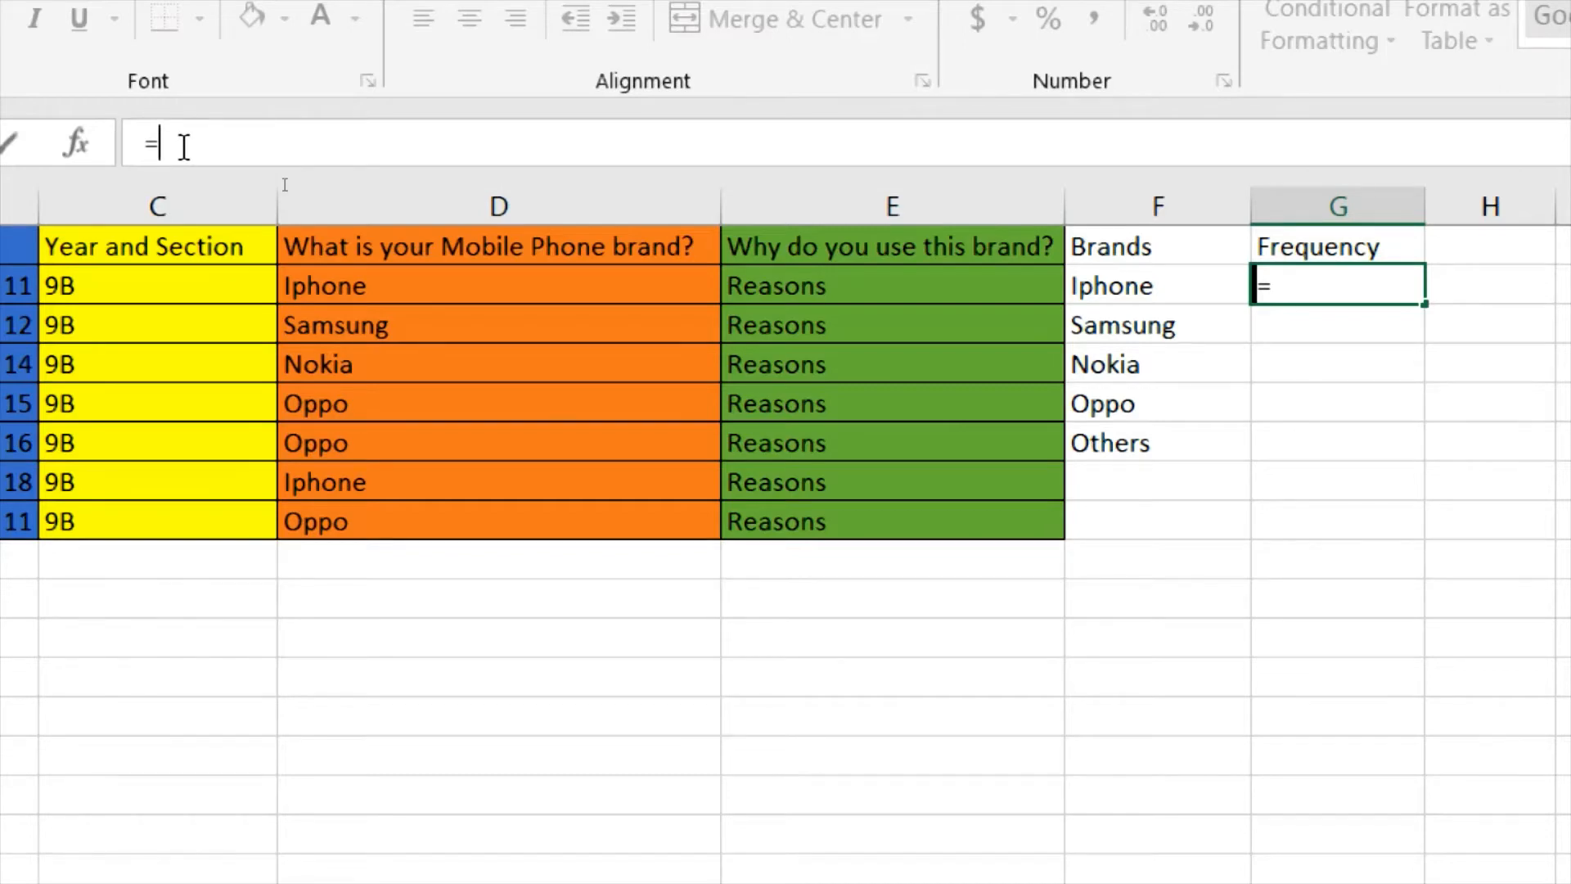
{"action": "type", "text": "cop"}
{"action": "key", "text": "BackSpace"}
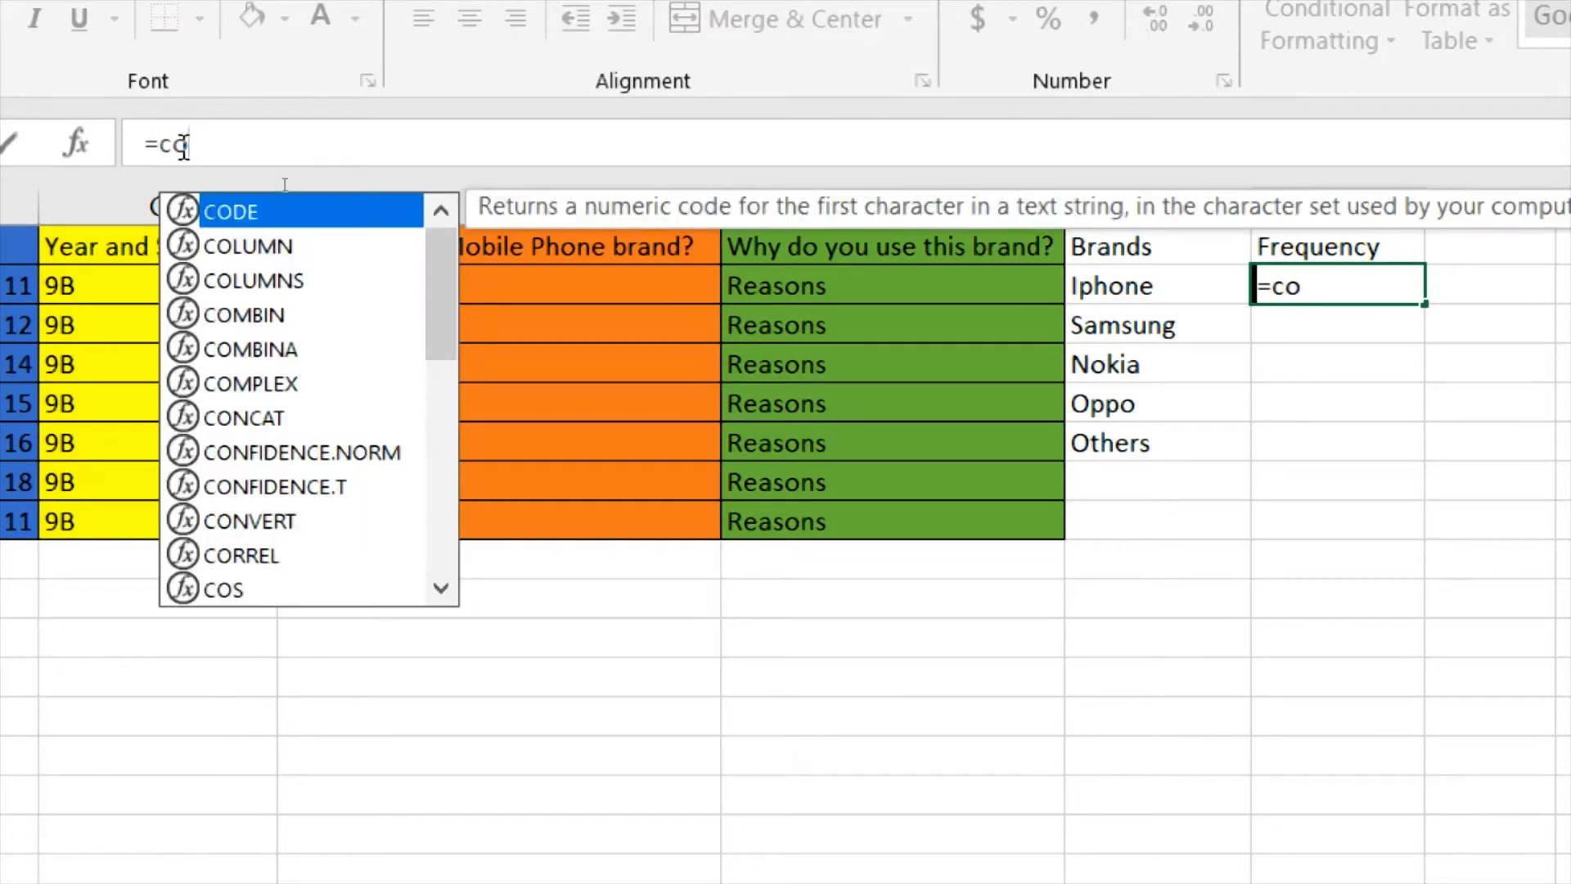
{"action": "type", "text": "unt"}
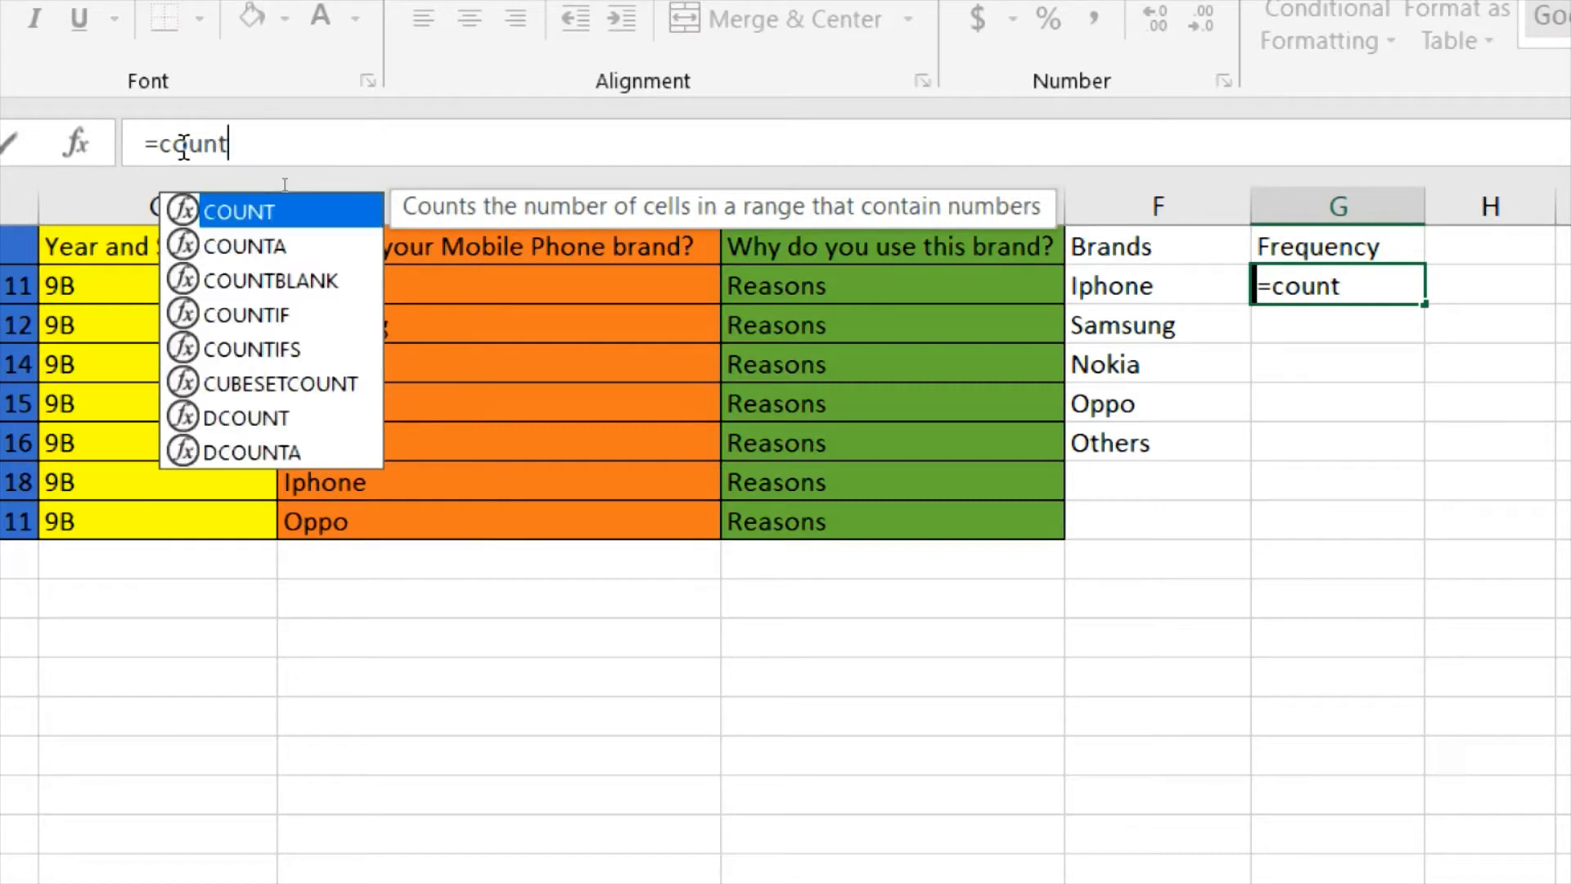
{"action": "type", "text": "if"}
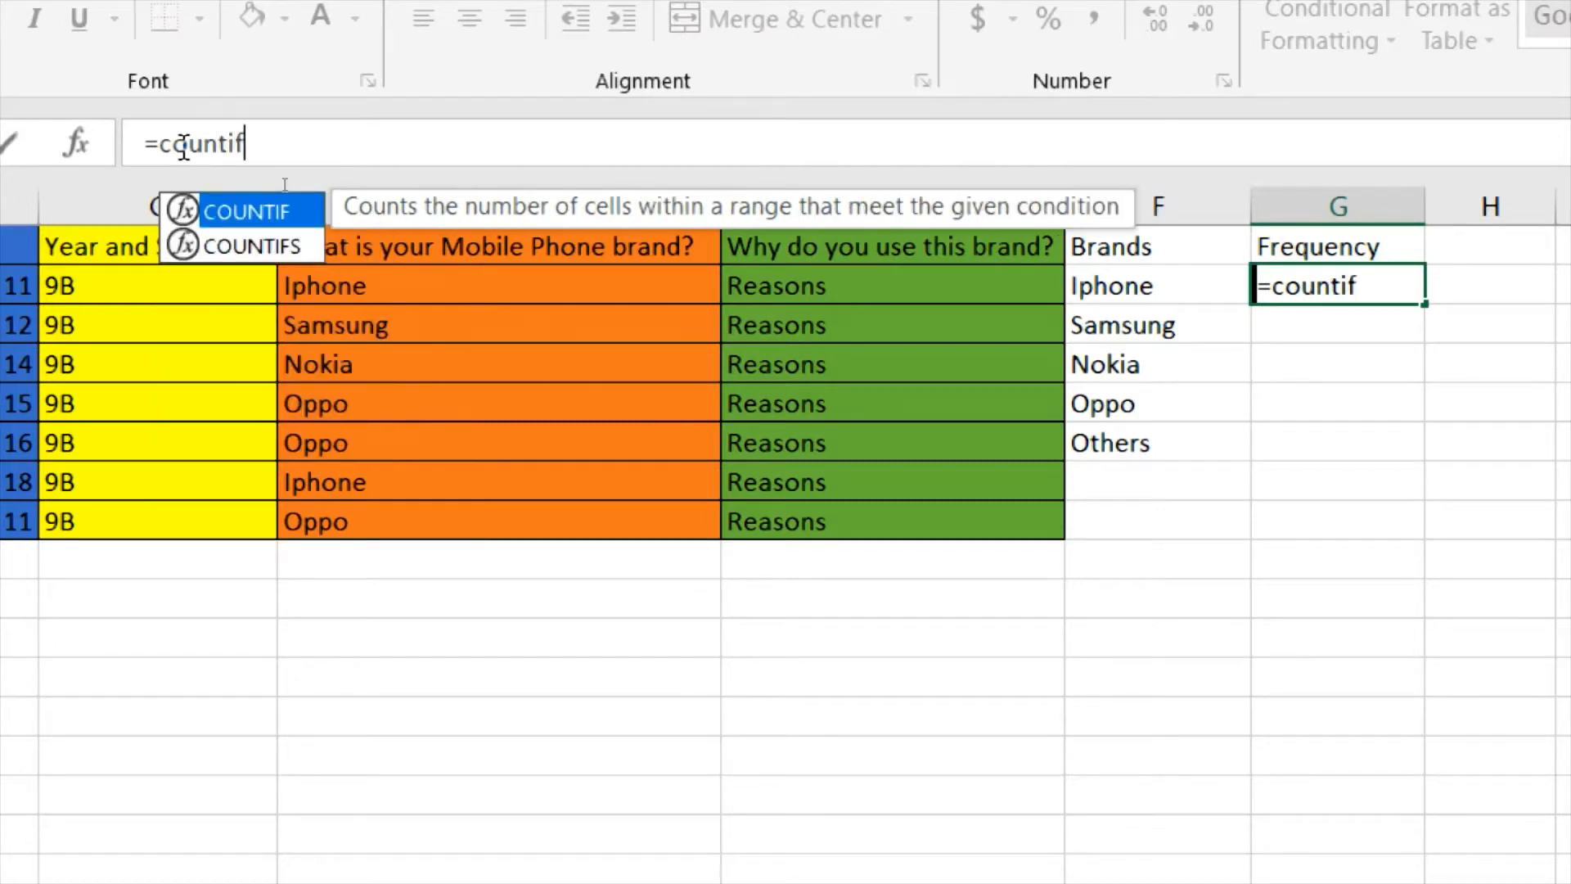
{"action": "type", "text": "("}
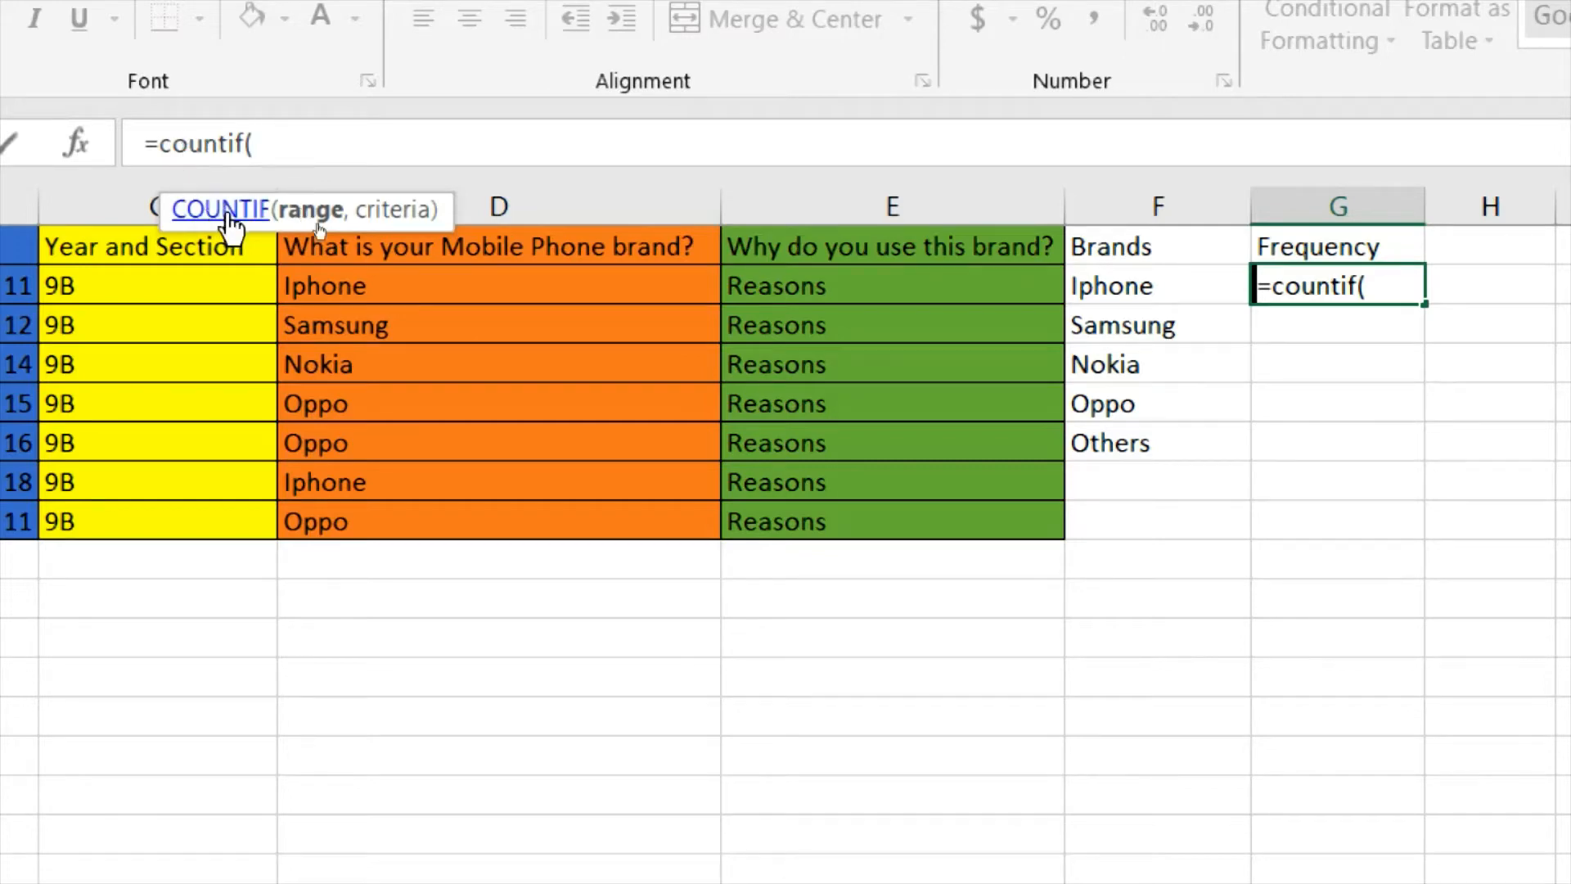
{"action": "left_click", "coordinate": [399, 286]}
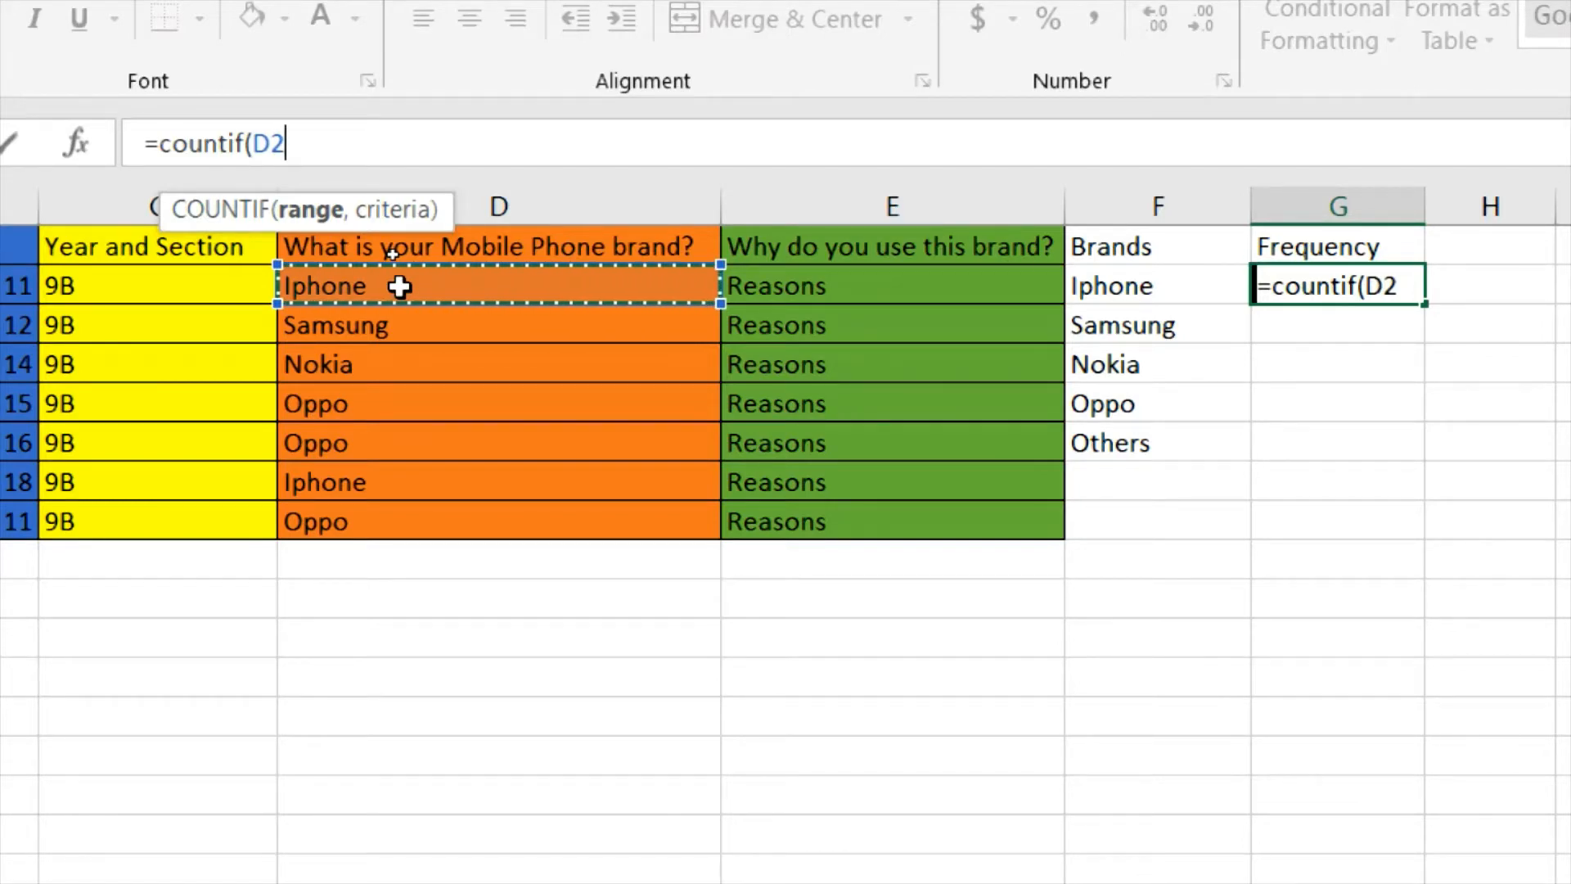
{"action": "key", "text": "shift+Down"}
{"action": "key", "text": "shift+Down"}
{"action": "key", "text": "shift+Down"}
{"action": "key", "text": "shift+Down"}
{"action": "key", "text": "shift+Down"}
{"action": "key", "text": "shift+Down"}
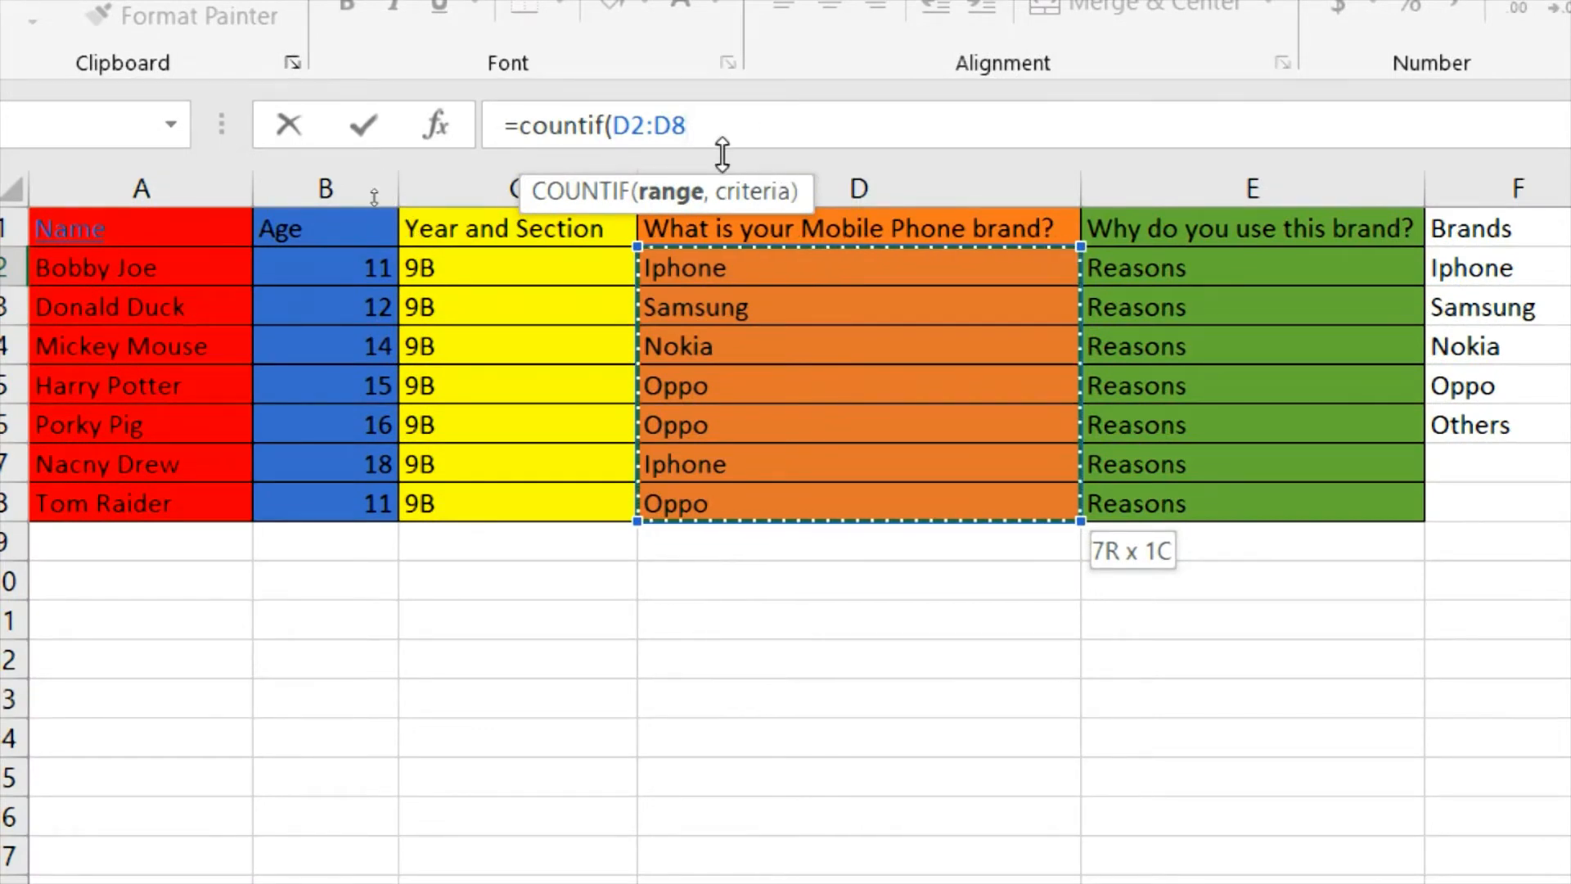
Complete the COUNTIF formula in G2 with the Iphone cell F2 as its criterion.
{"action": "type", "text": ","}
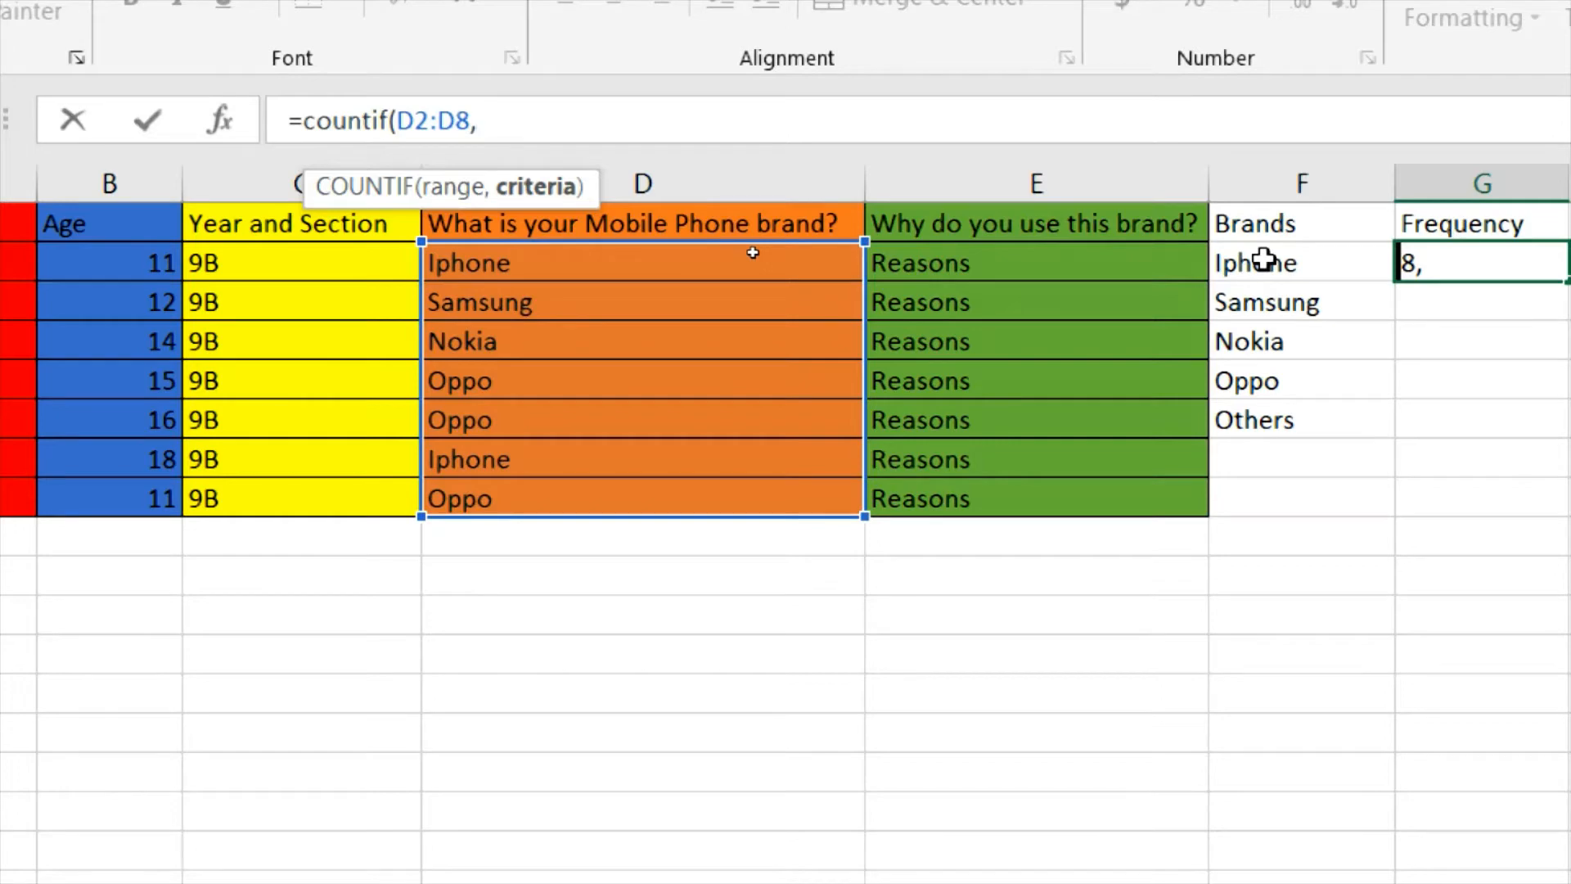
{"action": "left_click", "coordinate": [1264, 261]}
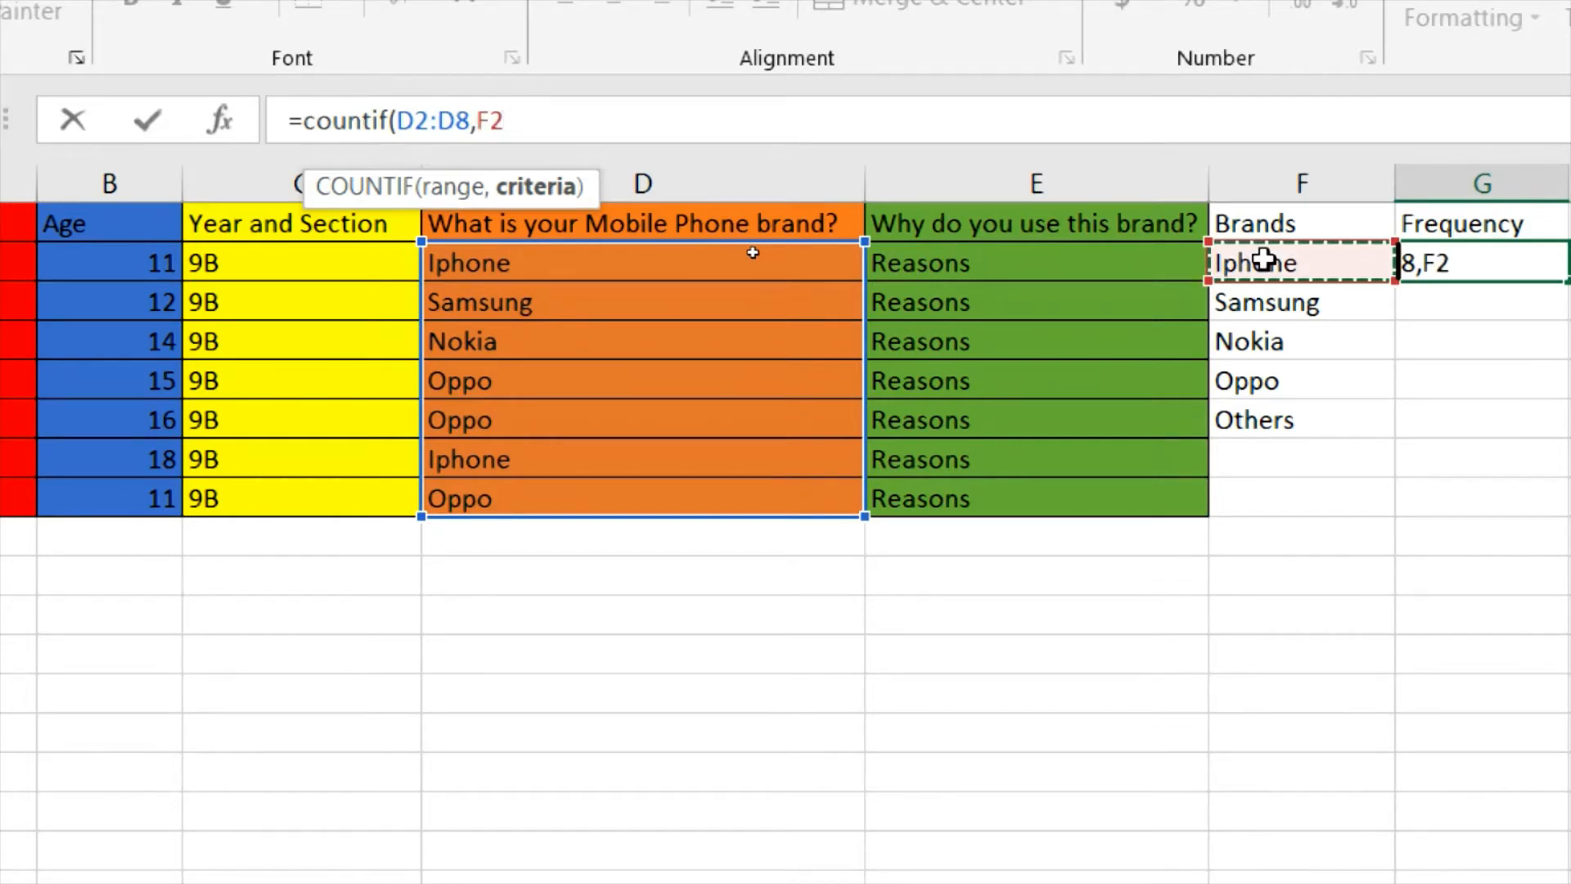
{"action": "type", "text": ")"}
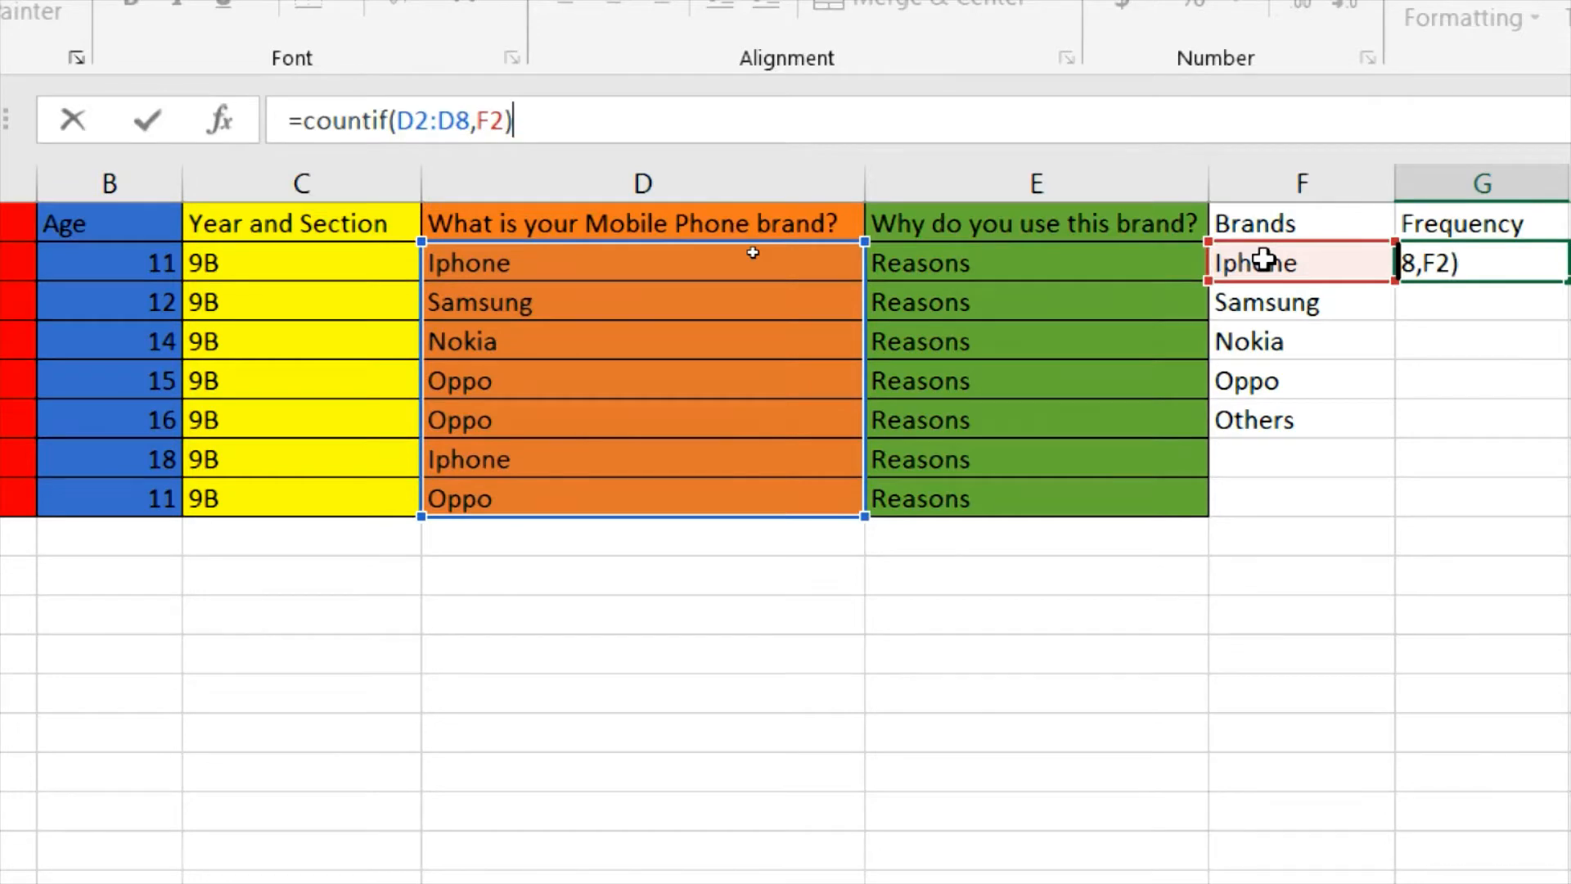
{"action": "key", "text": "Return"}
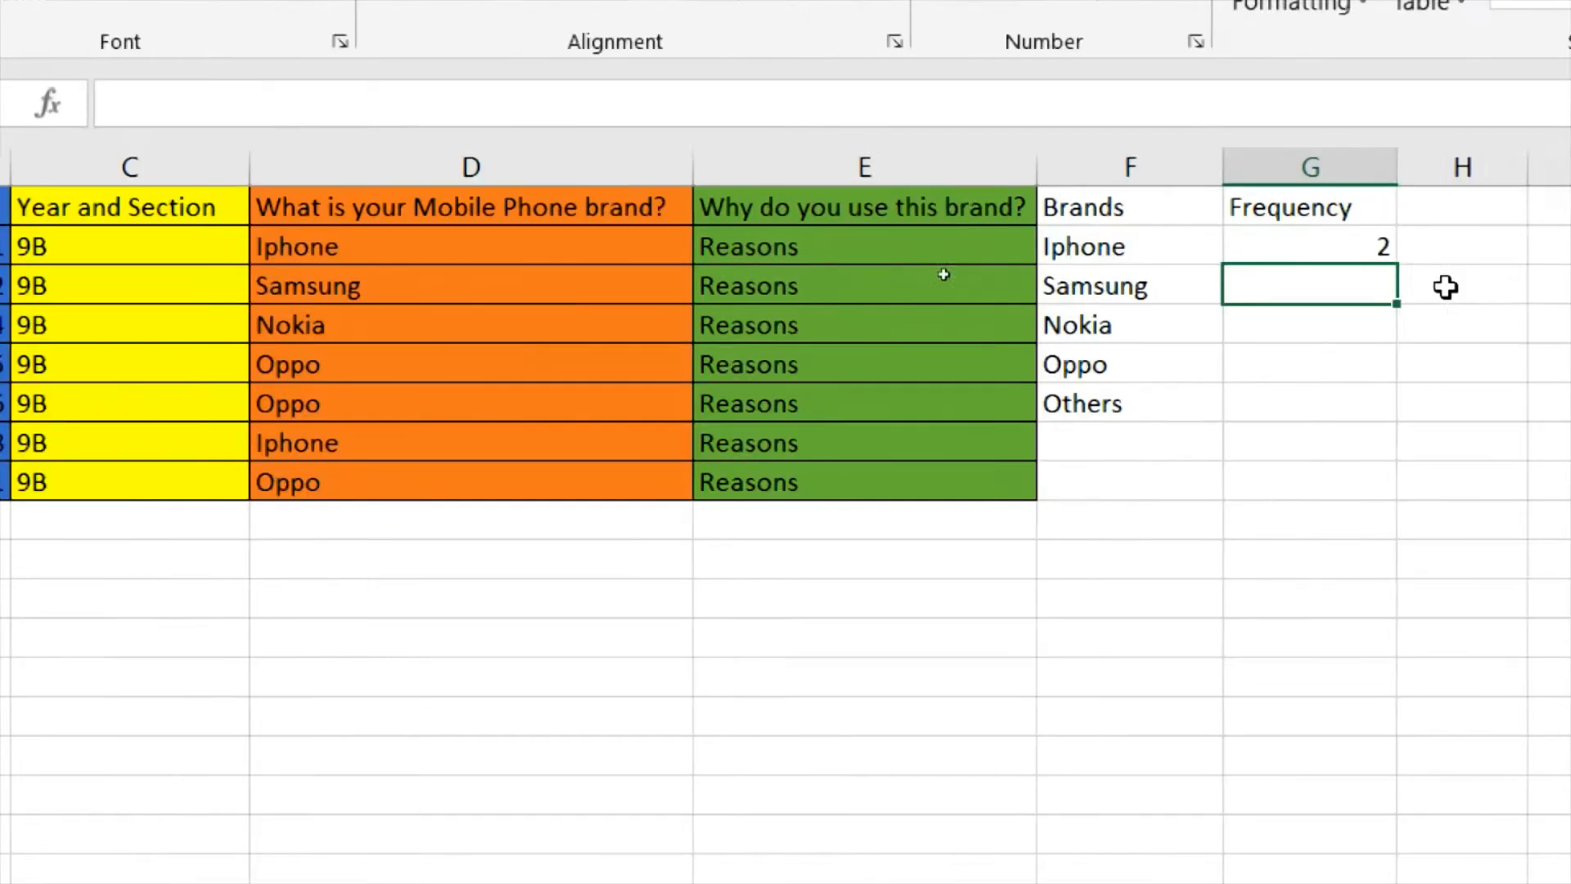
Fill the COUNTIF formula from G2 down through G6 for the remaining brands.
{"action": "left_click", "coordinate": [1211, 257]}
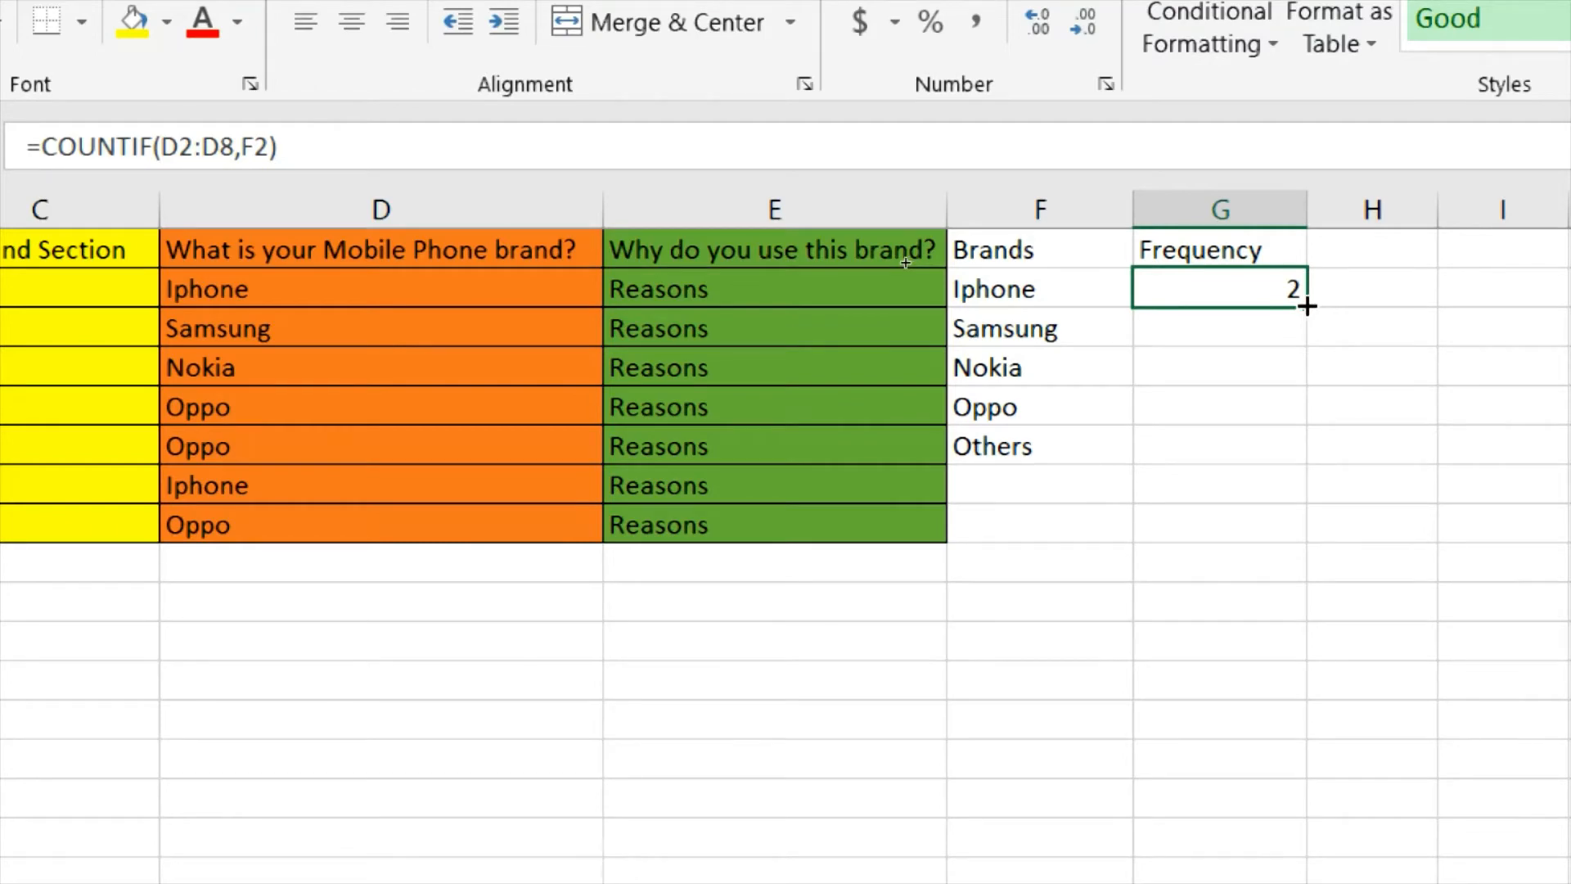
{"action": "left_click_drag", "start_coordinate": [1307, 306], "coordinate": [1296, 460]}
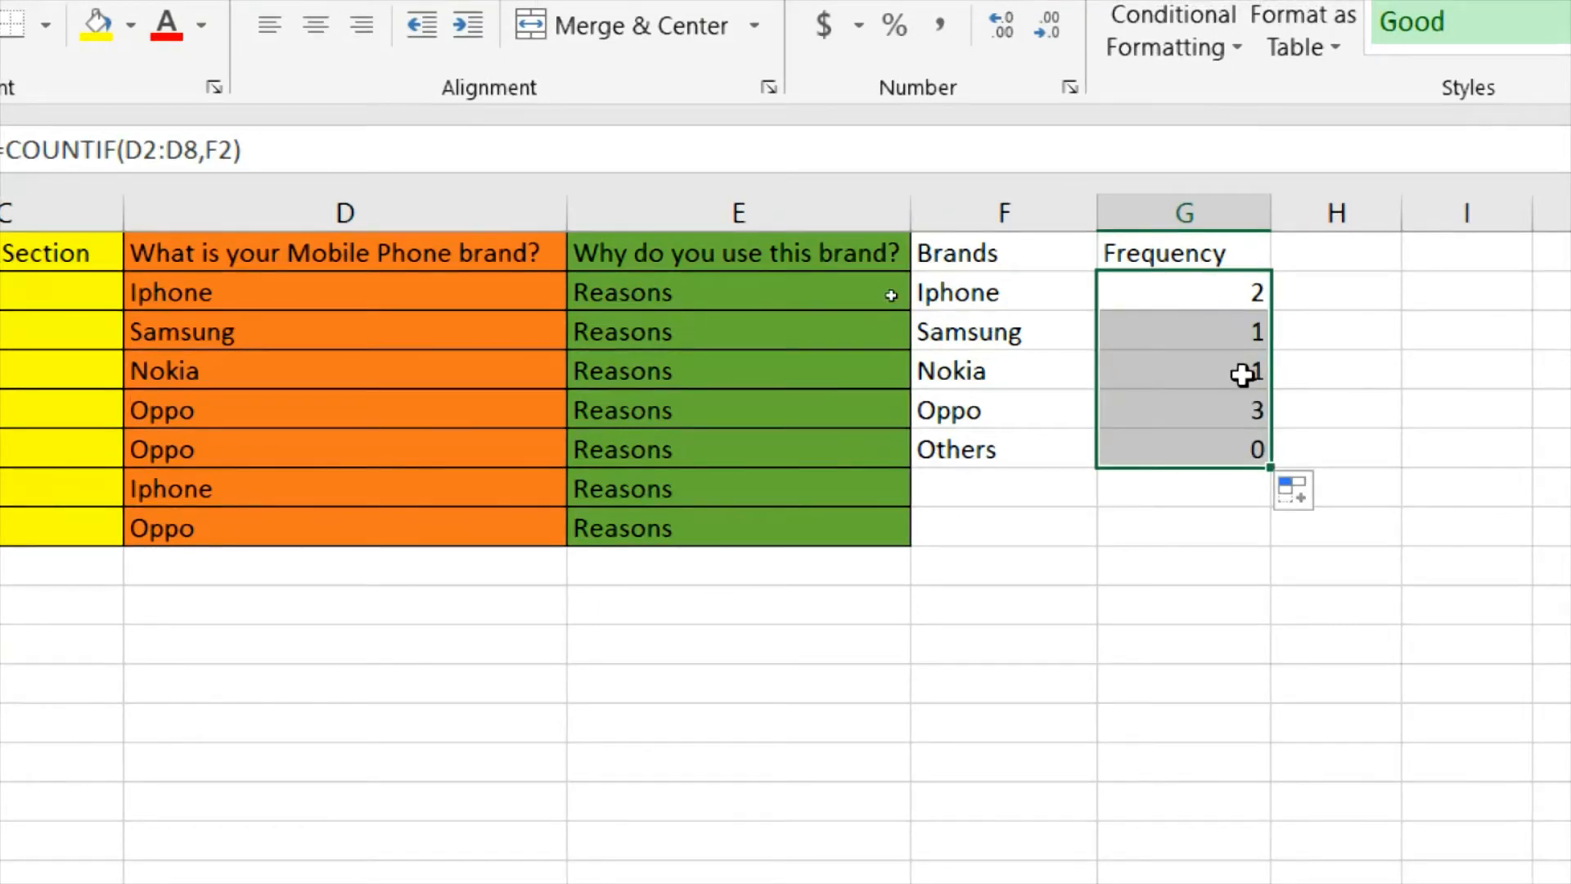
Examine the range and criterion references of the COUNTIF formulas in G2, G3 and G4.
{"action": "left_click", "coordinate": [1155, 323]}
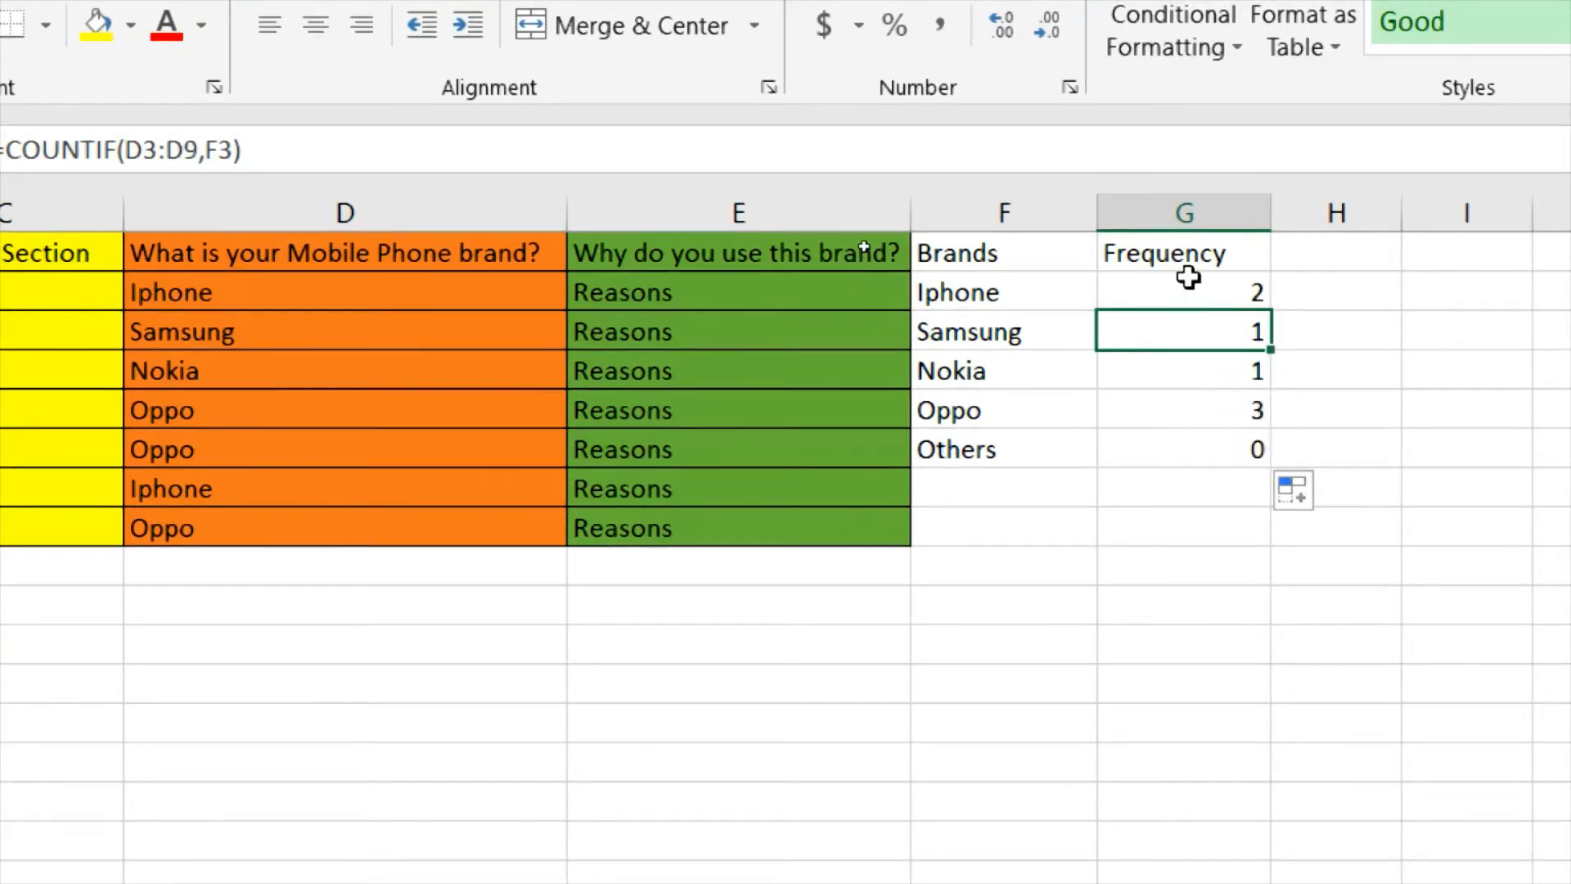
{"action": "left_click", "coordinate": [1174, 294]}
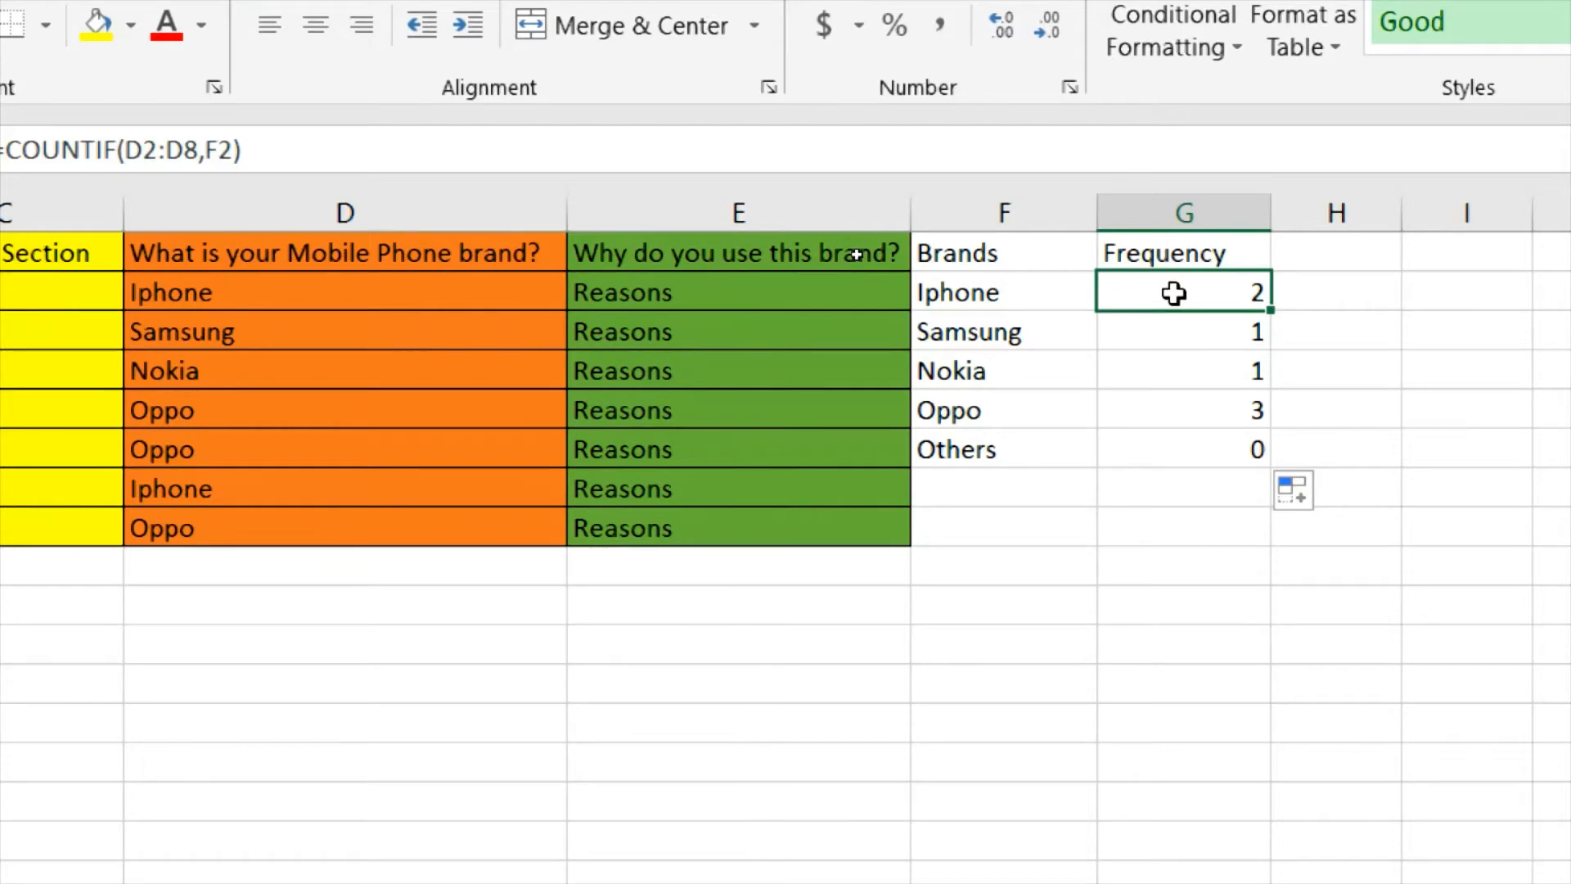
{"action": "left_click", "coordinate": [289, 147]}
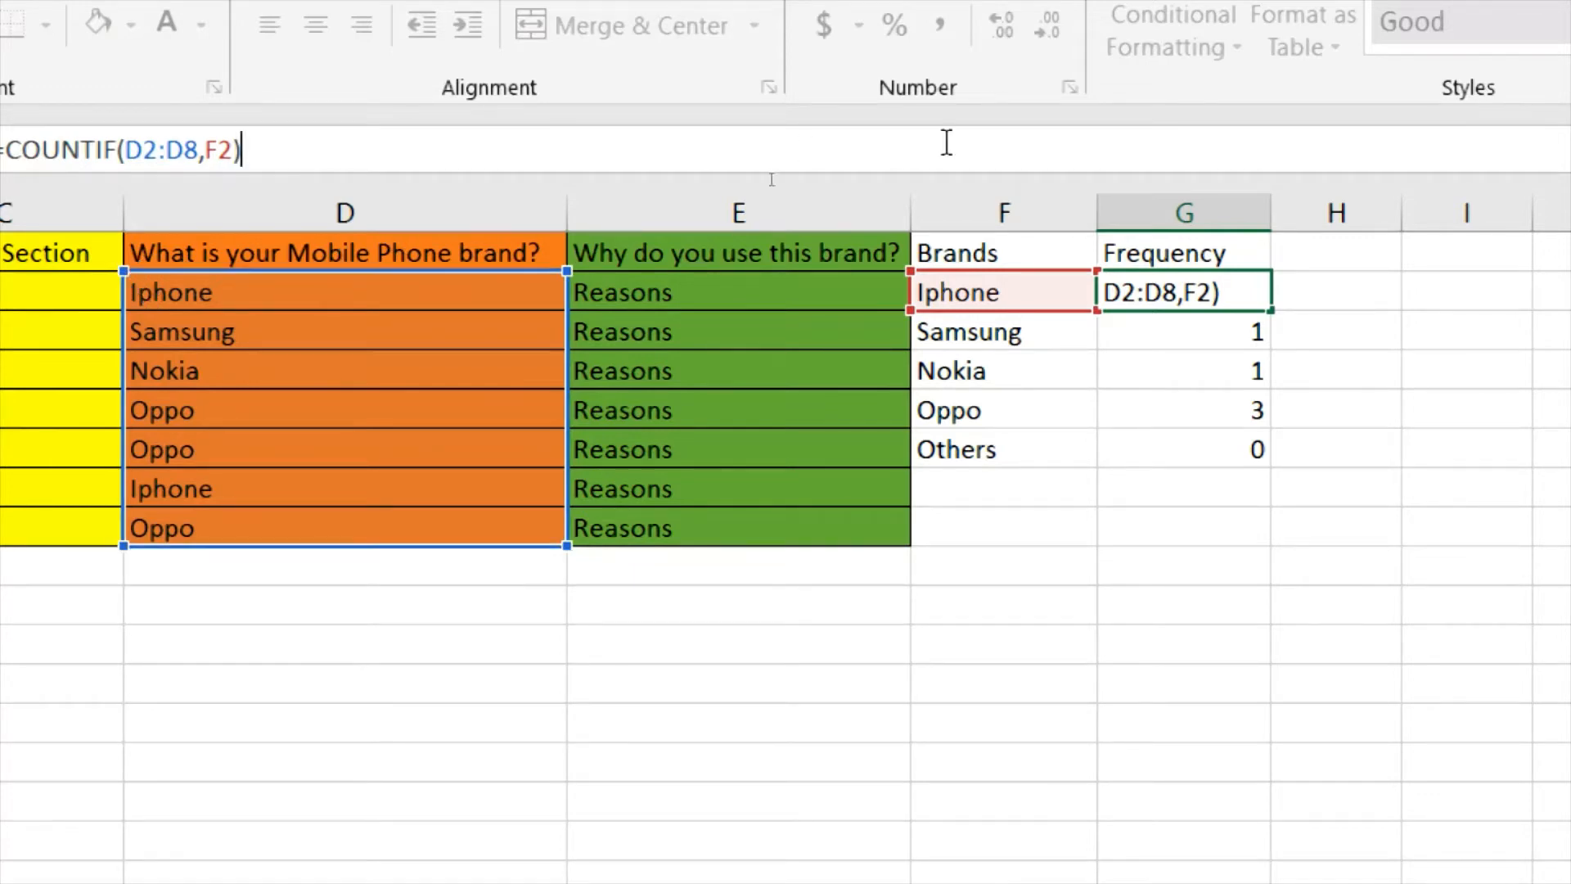
{"action": "left_click", "coordinate": [1199, 330]}
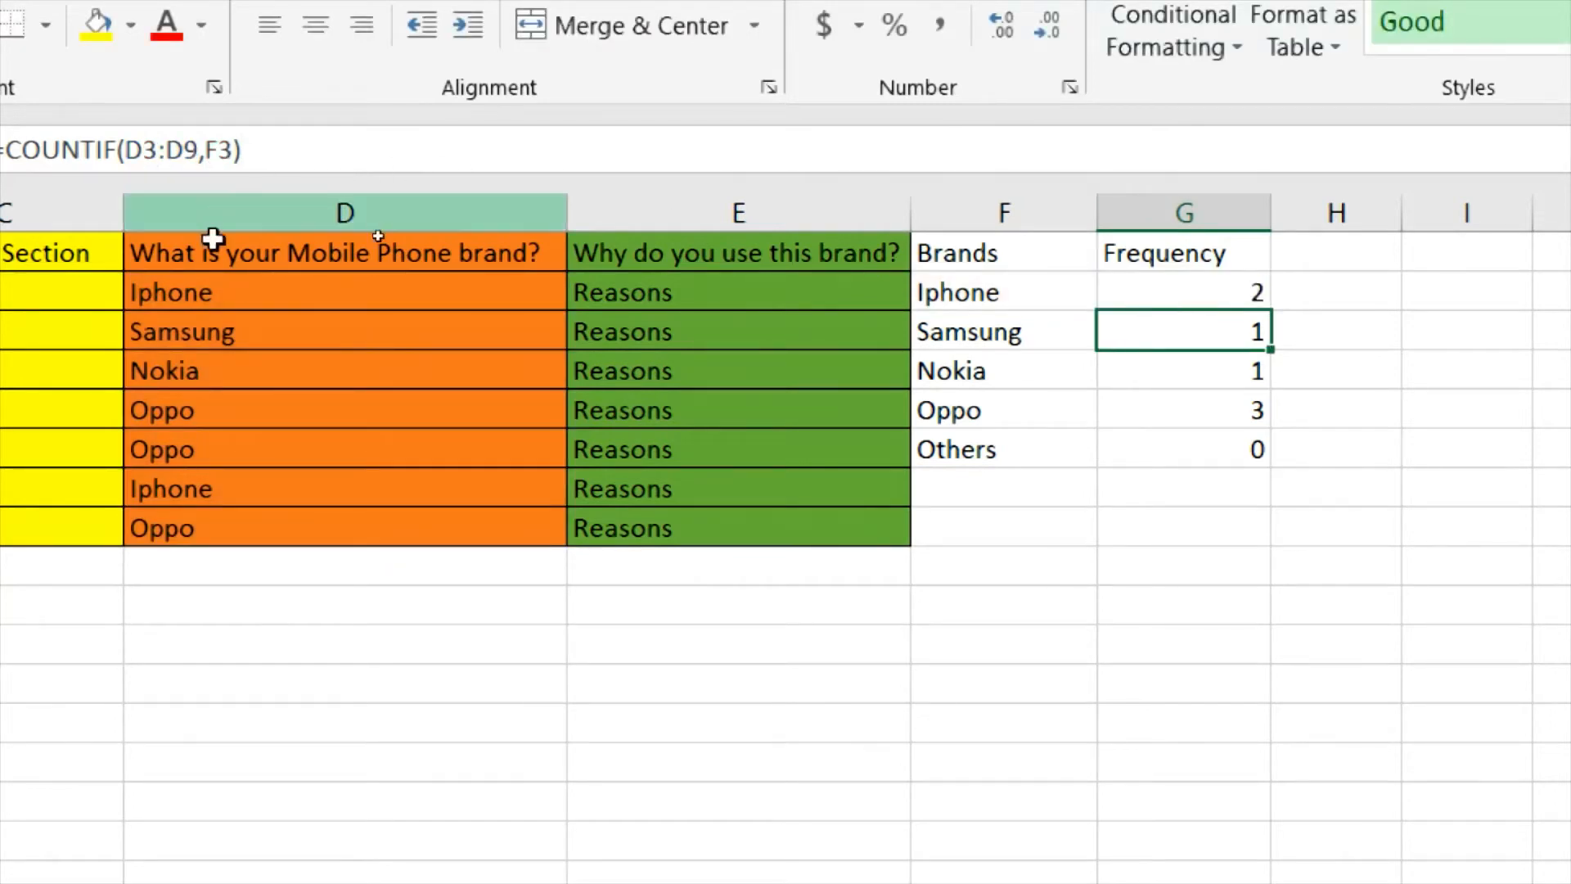
{"action": "left_click", "coordinate": [277, 150]}
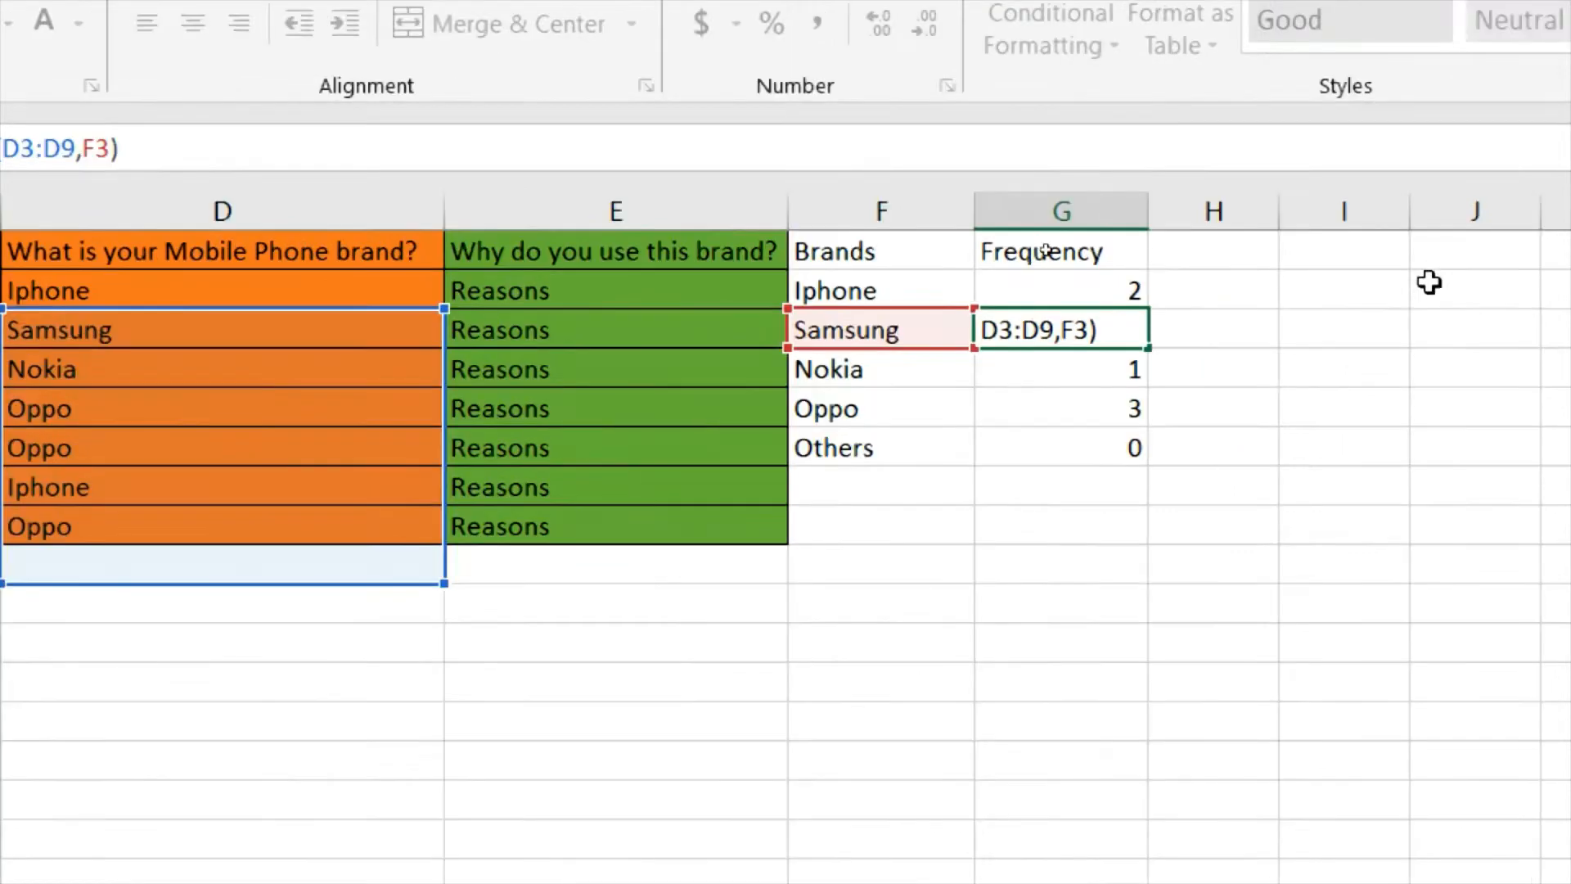
{"action": "left_click", "coordinate": [1031, 372]}
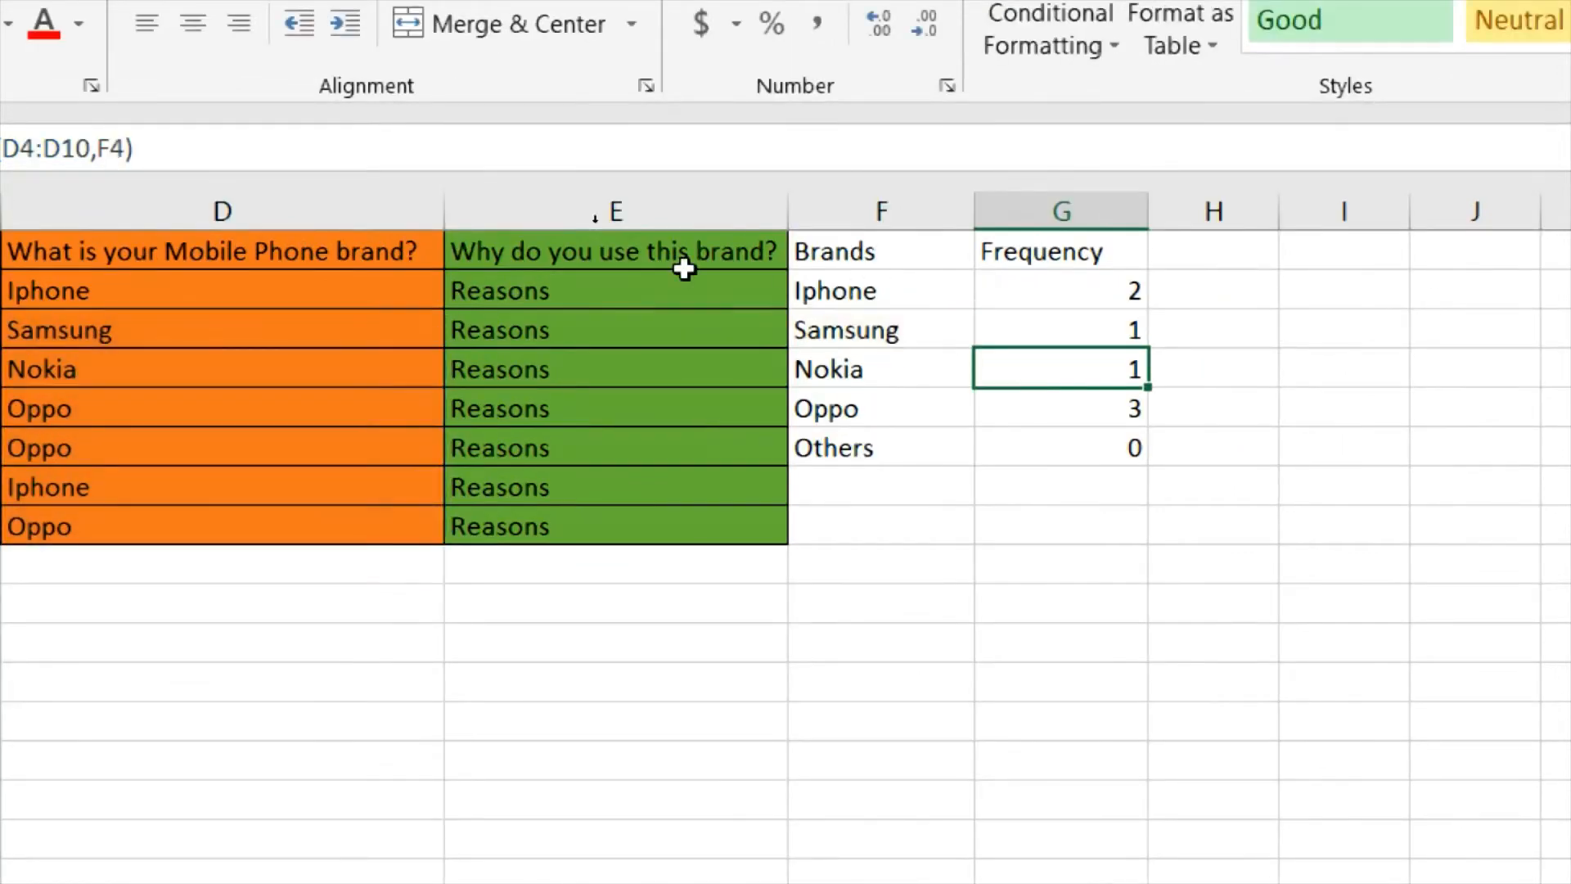
{"action": "left_click", "coordinate": [178, 143]}
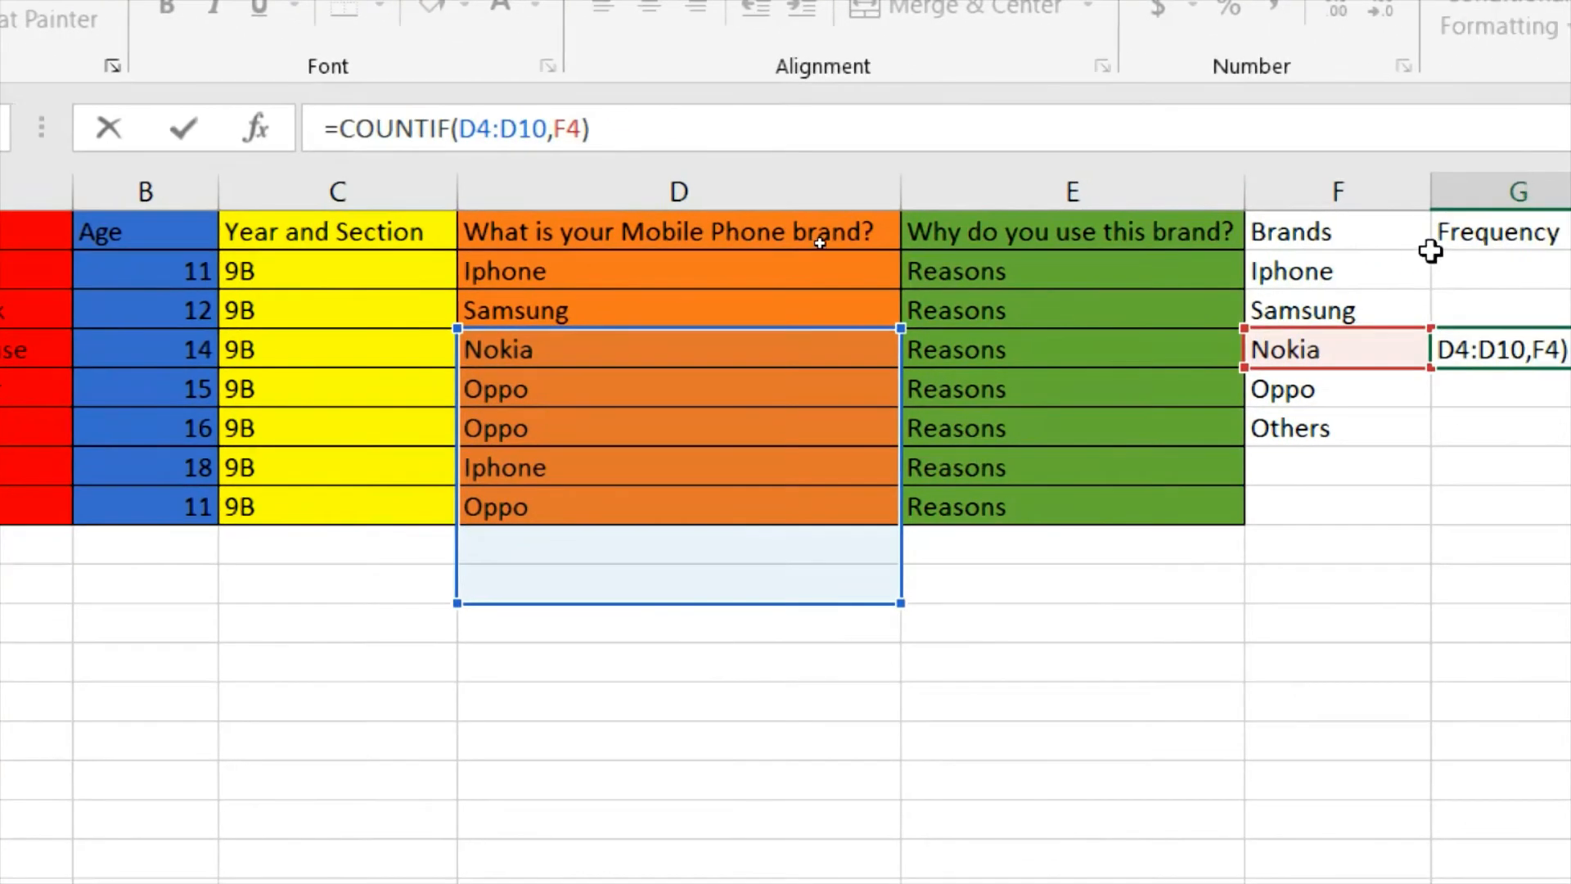
{"action": "left_click", "coordinate": [1442, 262]}
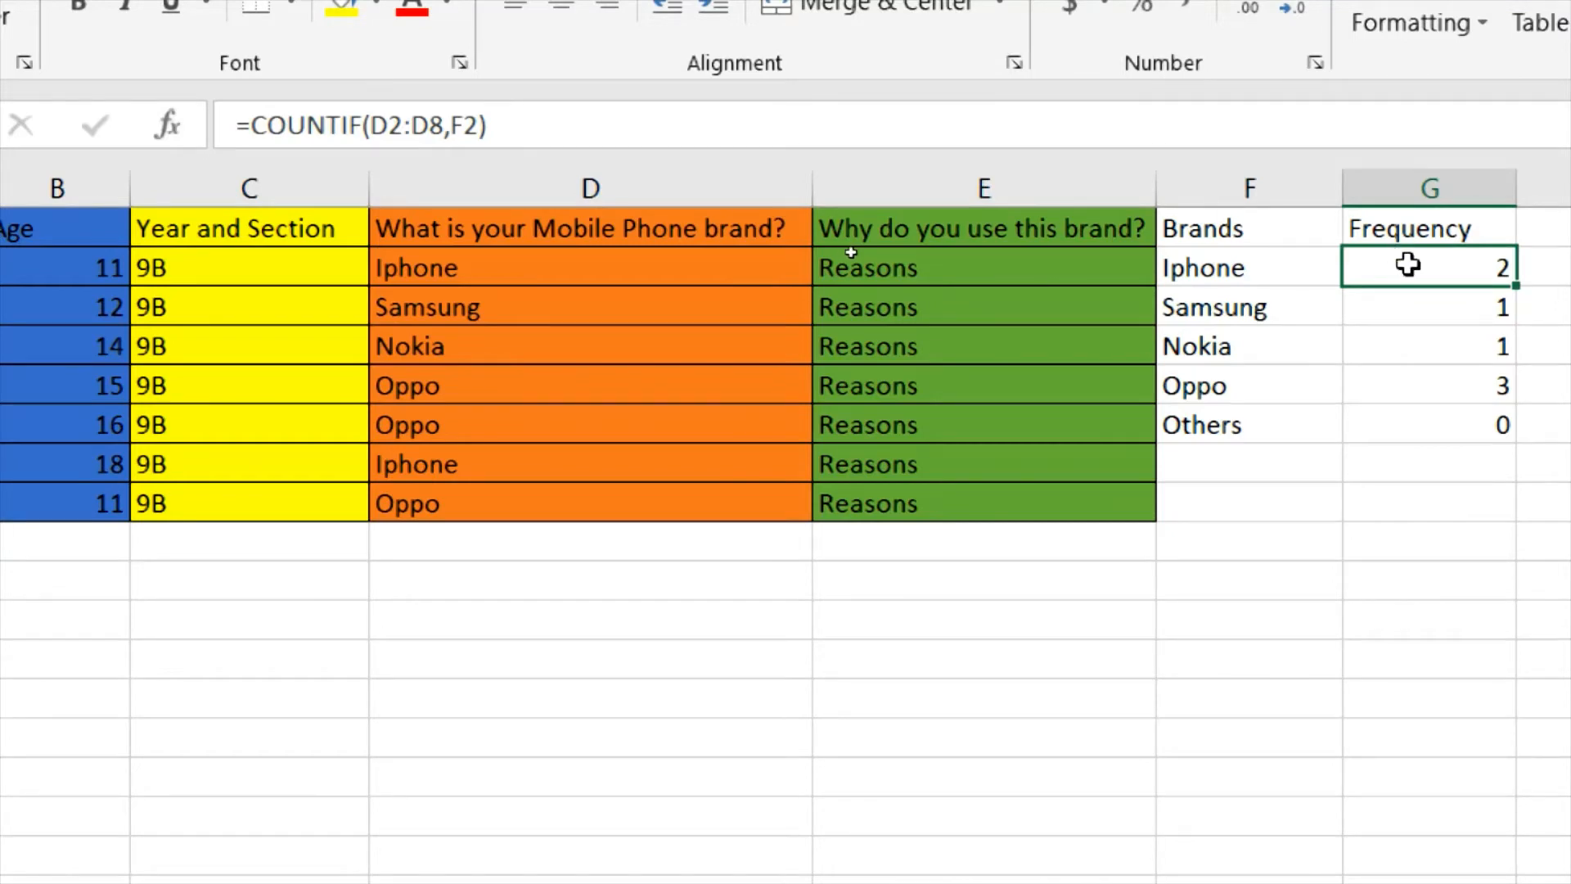
{"action": "left_click", "coordinate": [370, 122]}
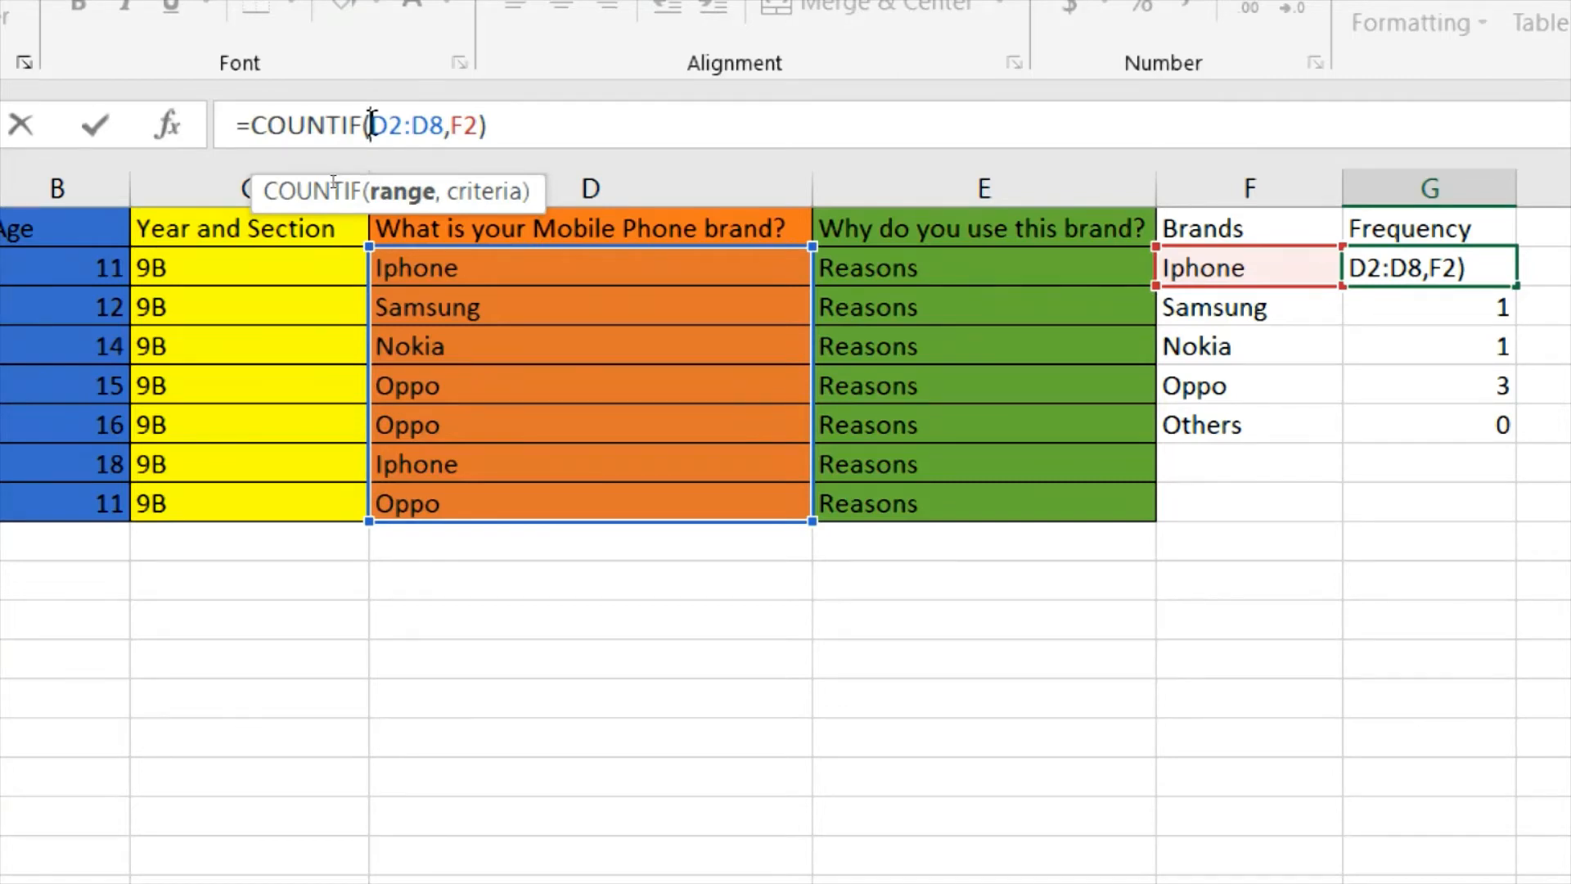
{"action": "key", "text": "F4"}
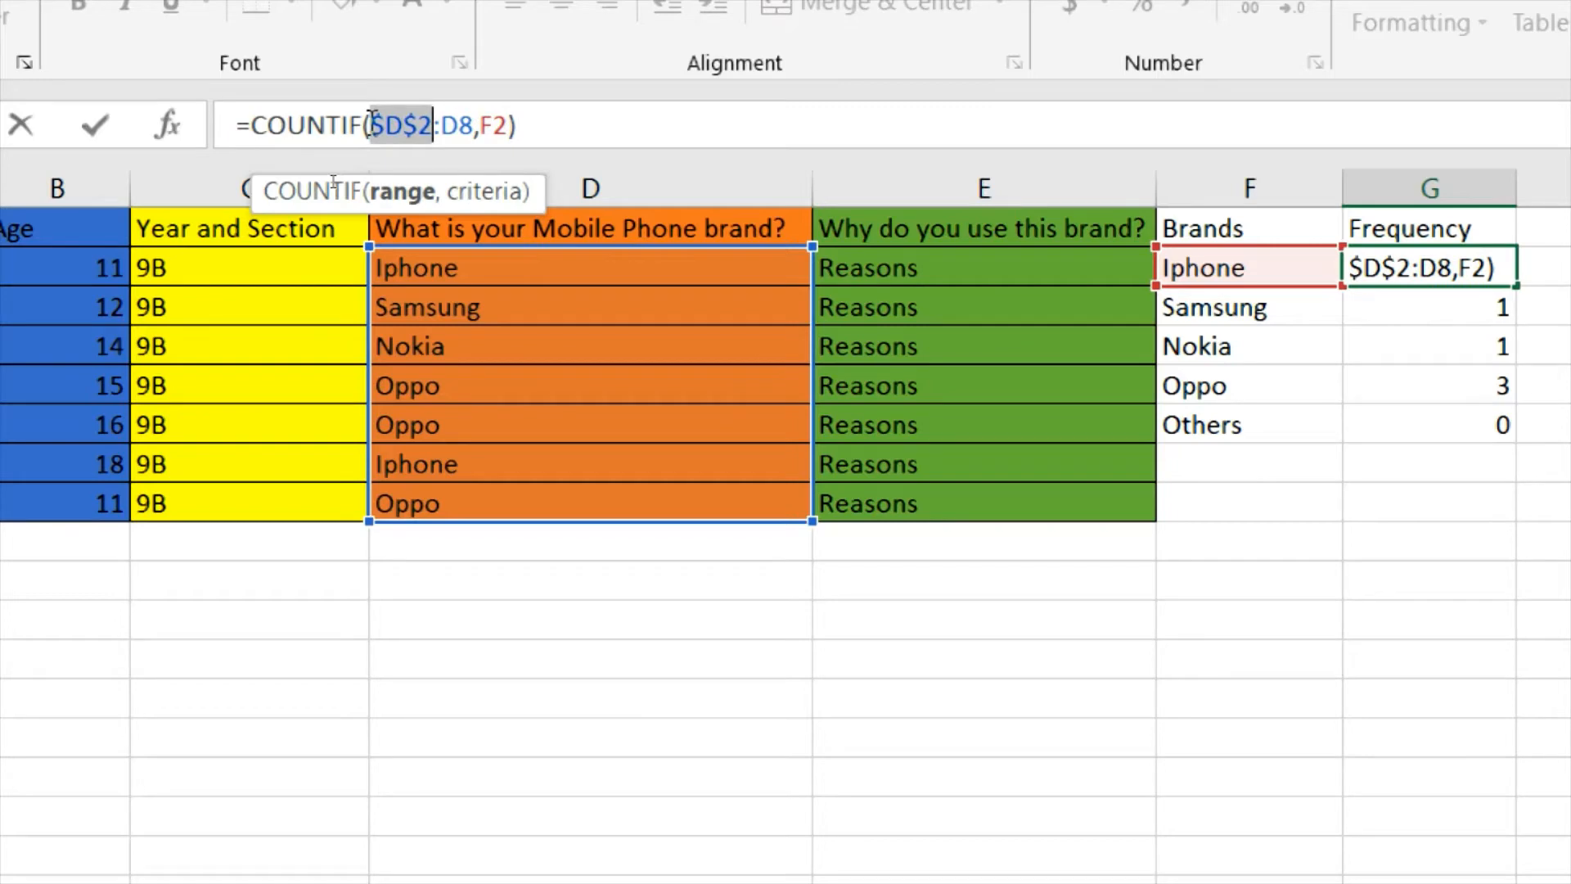
{"action": "left_click", "coordinate": [441, 127]}
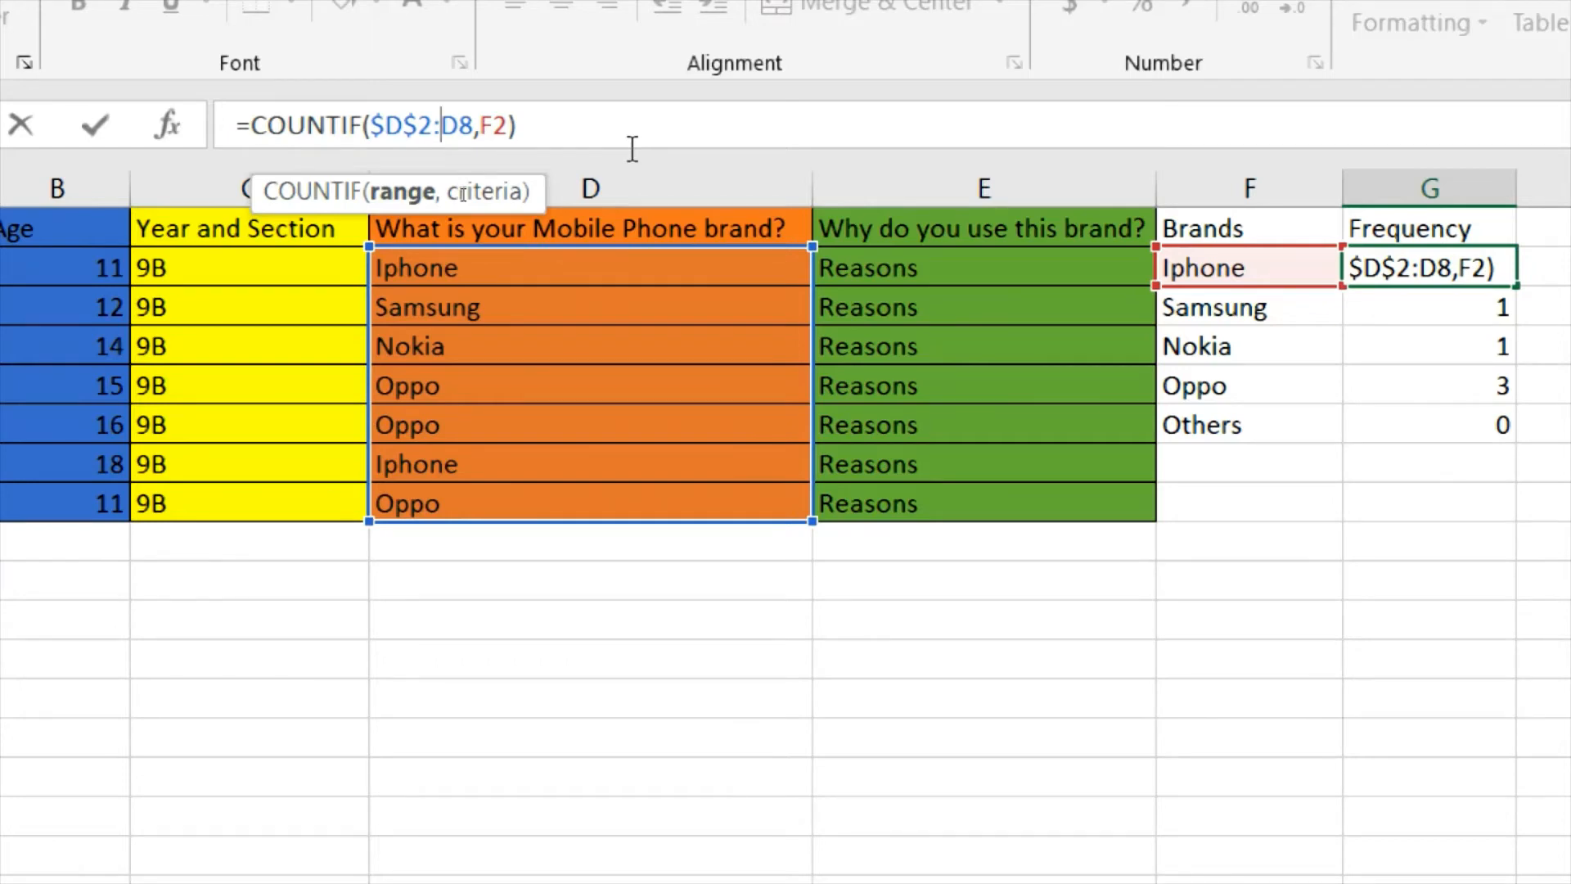
{"action": "key", "text": "F4"}
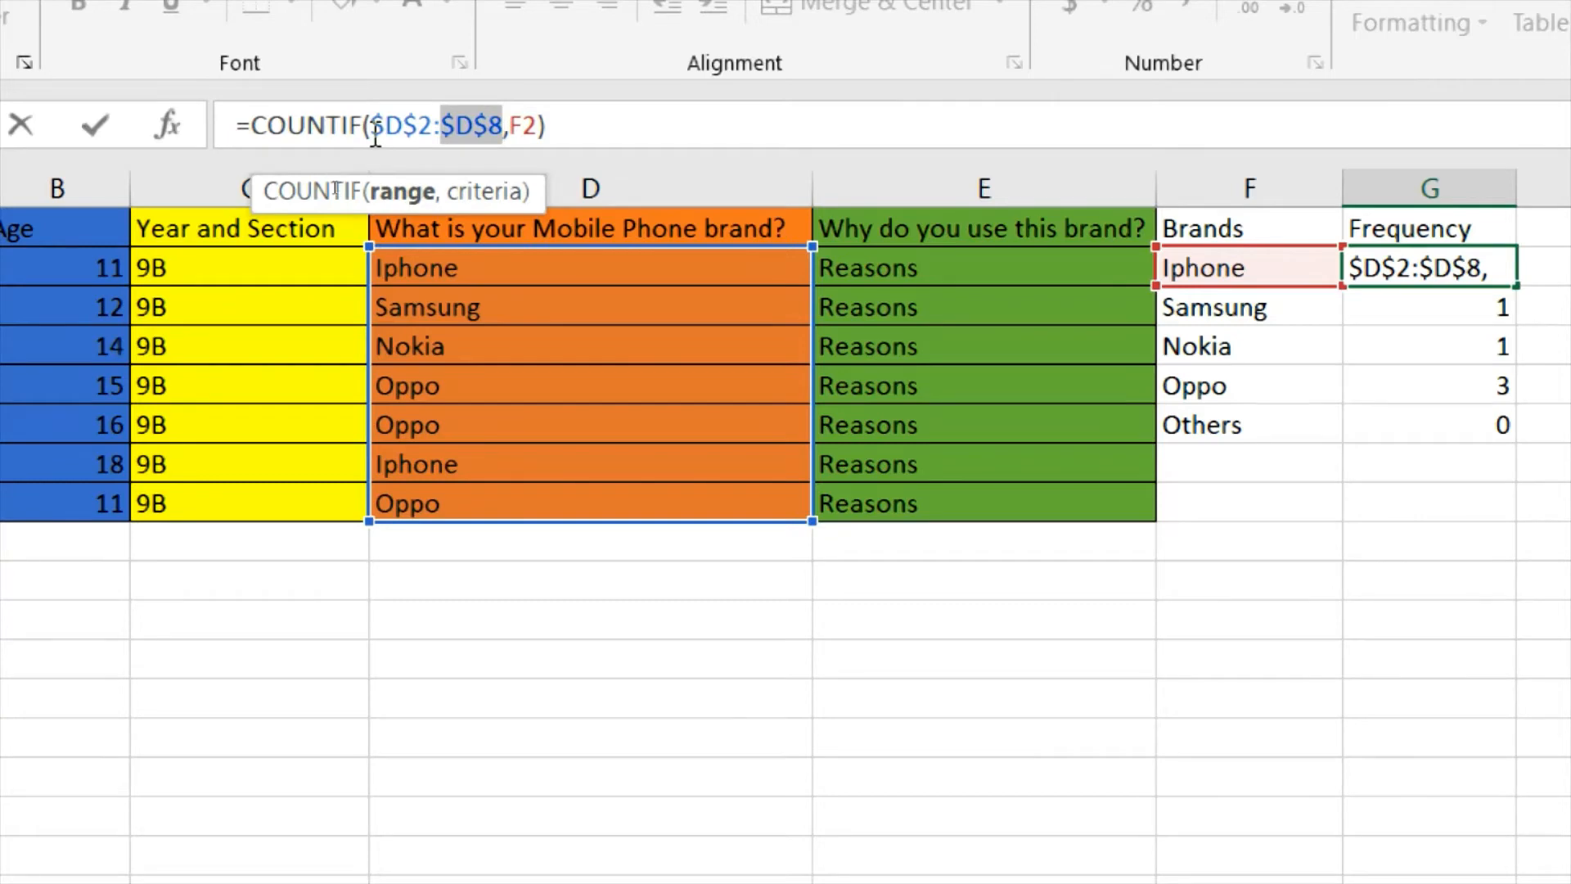
{"action": "left_click_drag", "start_coordinate": [373, 131], "coordinate": [503, 124]}
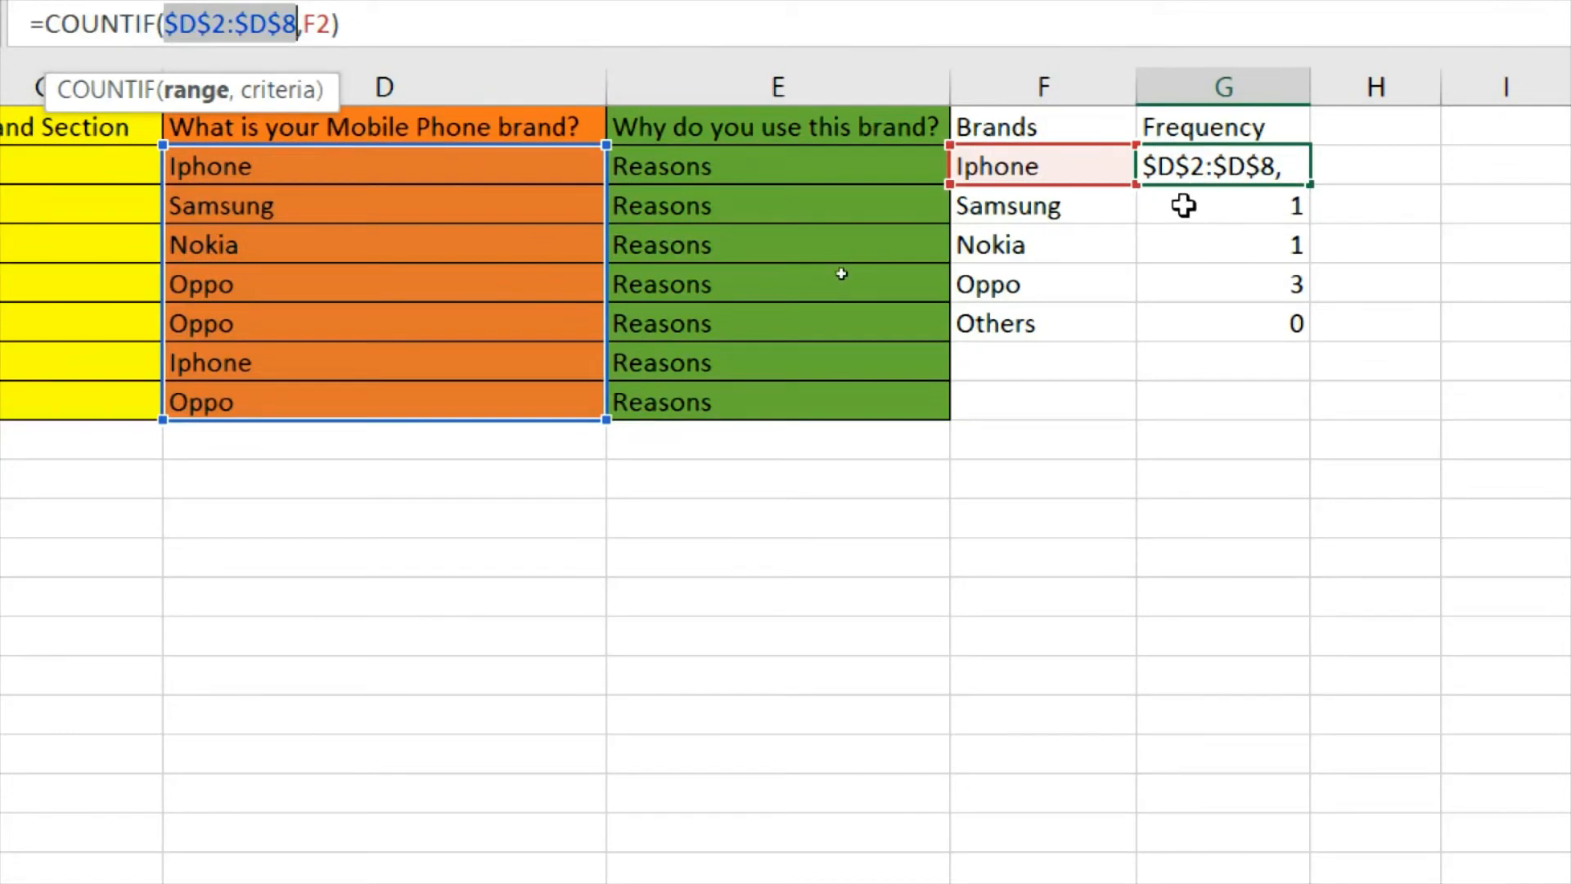
{"action": "left_click", "coordinate": [1382, 309]}
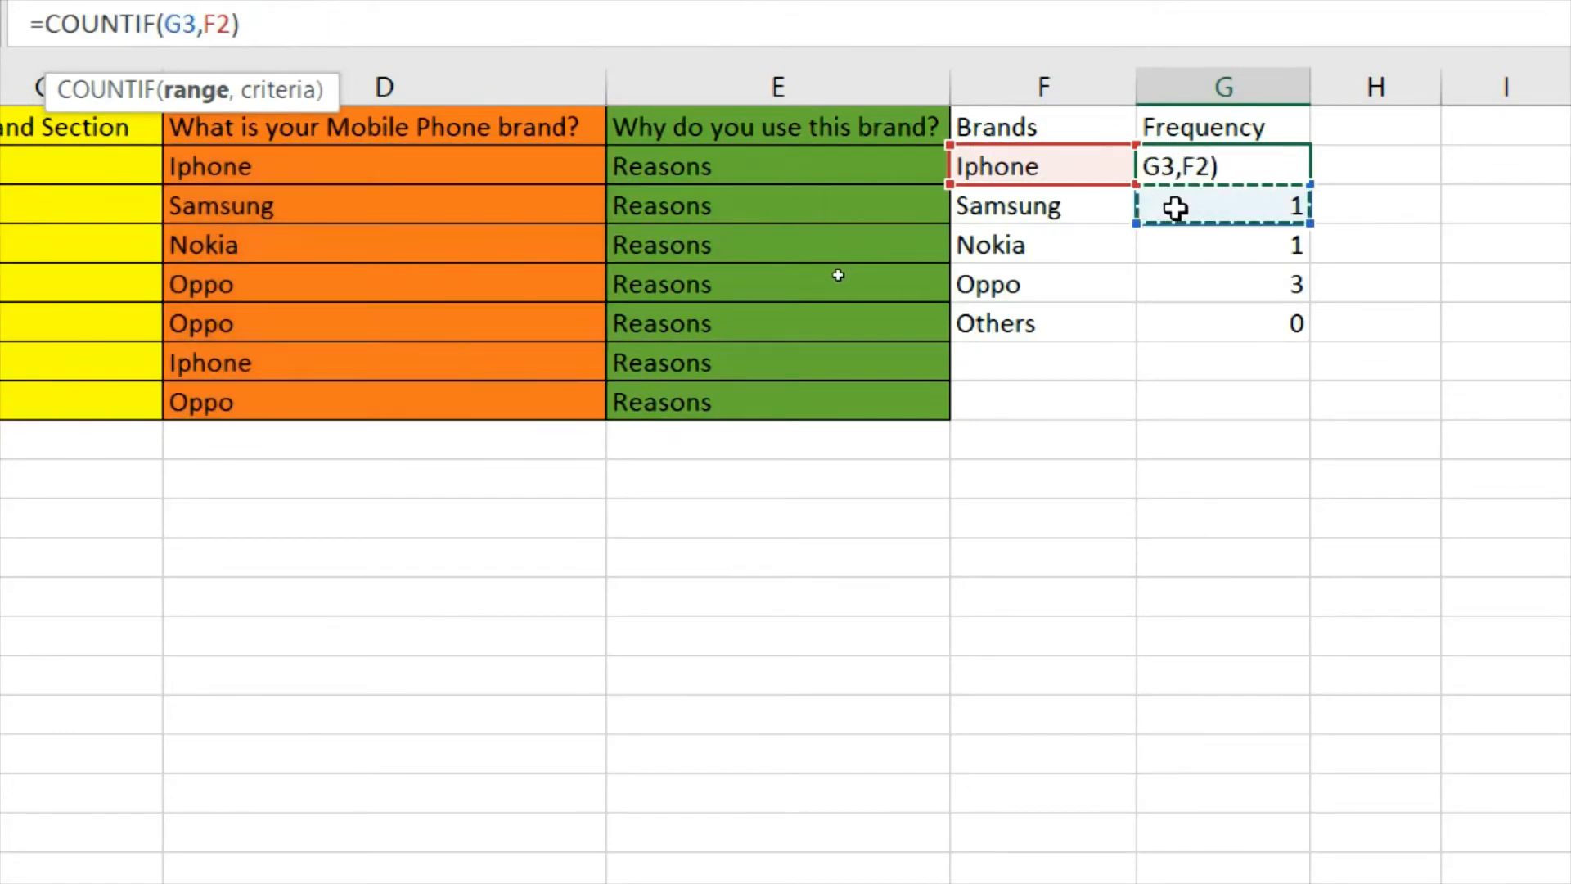
{"action": "key", "text": "Escape"}
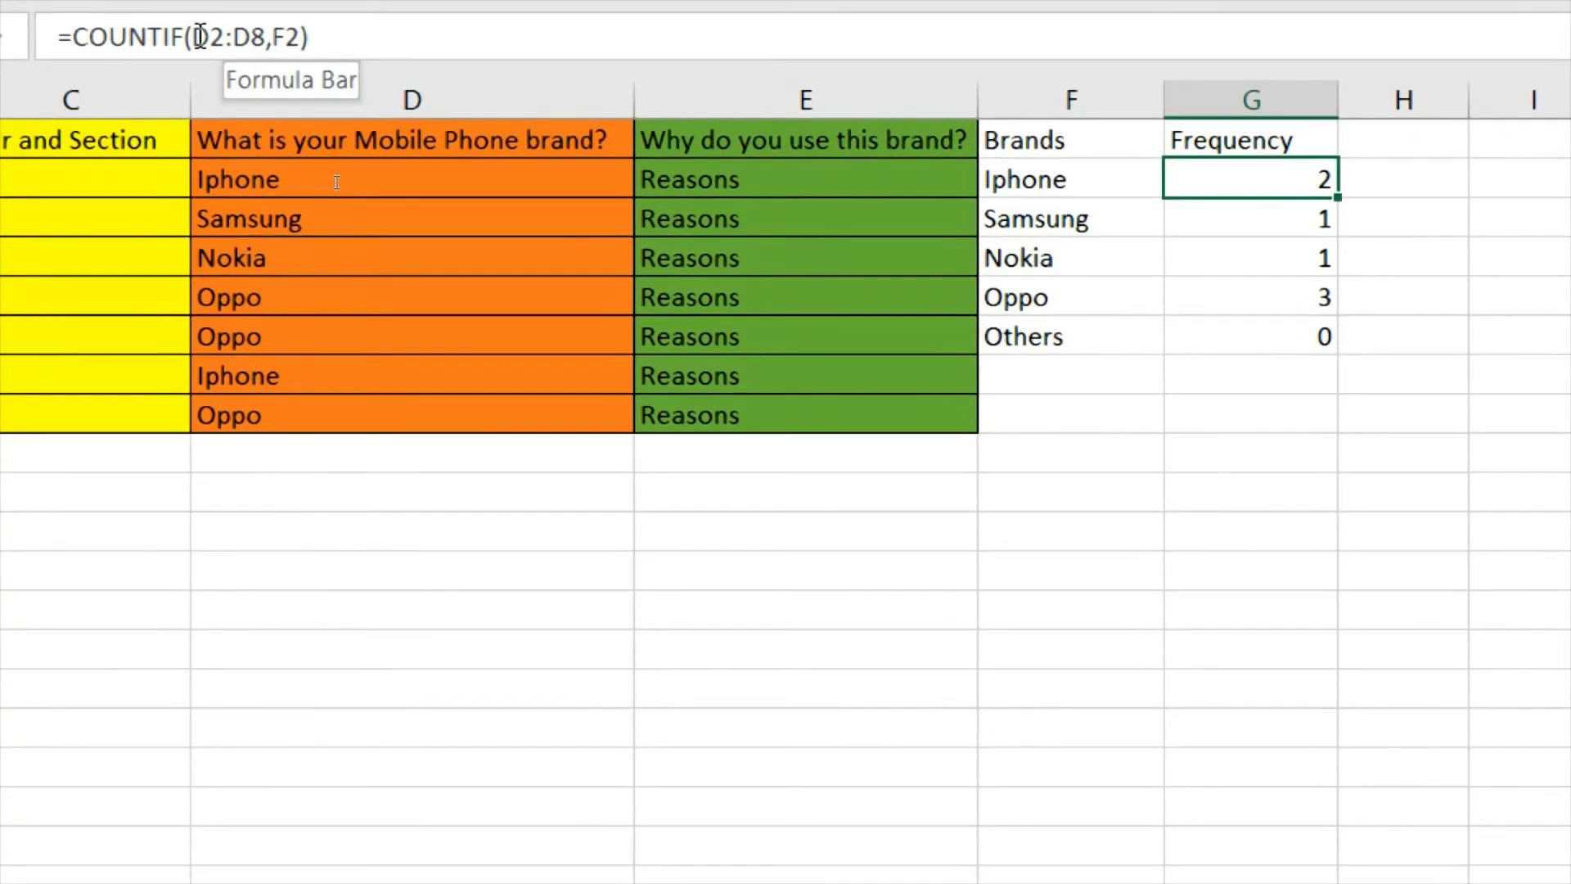
Make the range of the COUNTIF formula in G2 absolute as $D$2:$D$8, leaving the criterion F2 relative.
{"action": "left_click_drag", "start_coordinate": [197, 36], "coordinate": [268, 36]}
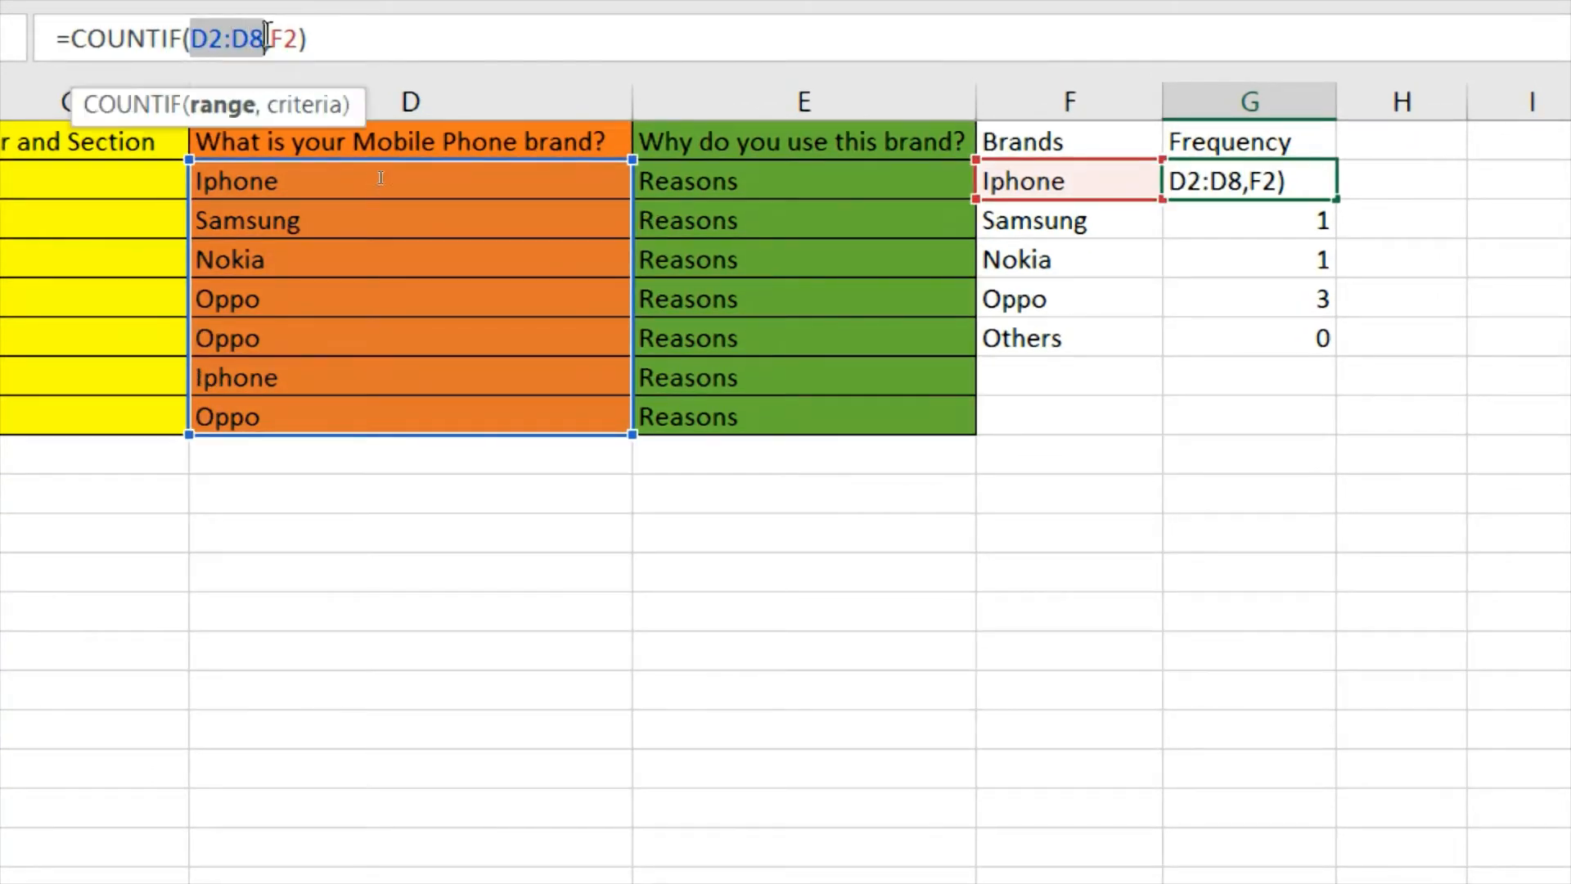
{"action": "key", "text": "F4"}
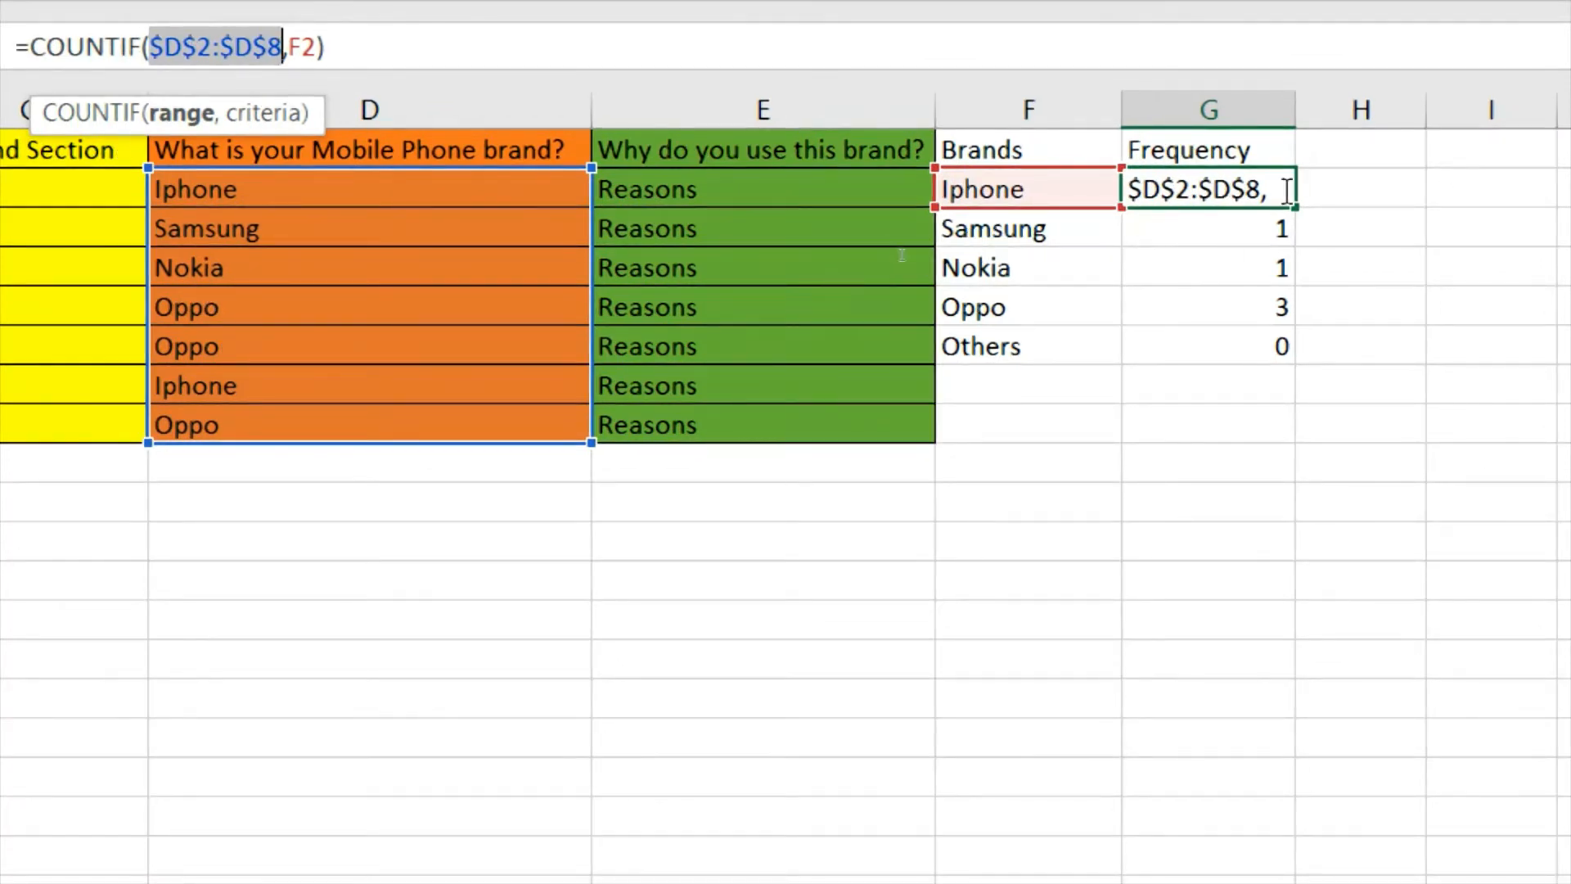
{"action": "key", "text": "Return"}
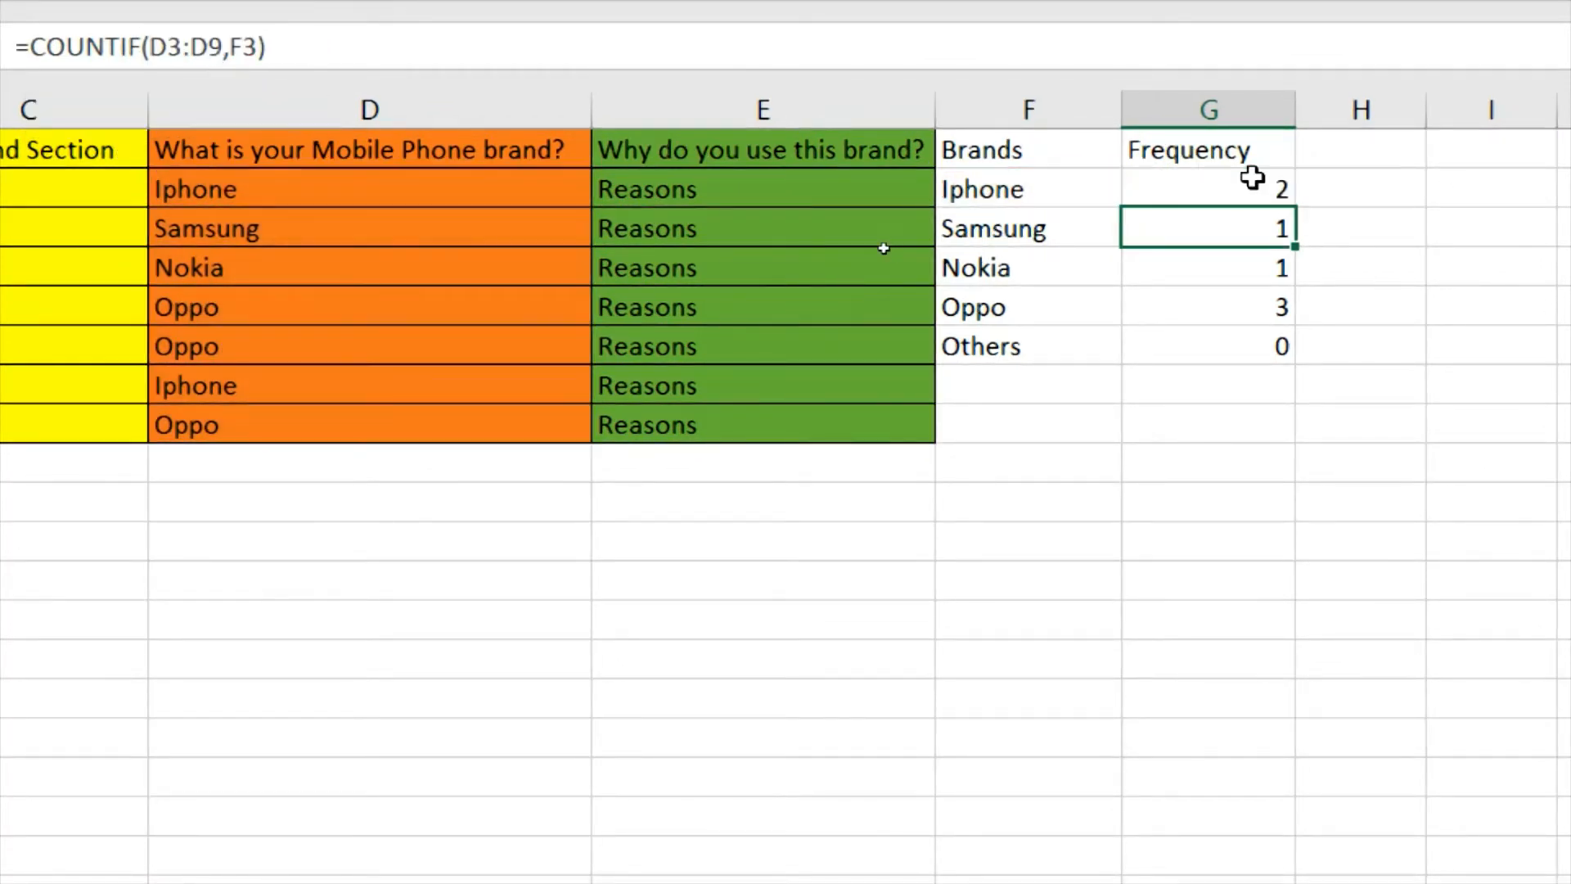
Fill the absolute-range COUNTIF formula from G2 down through G6 and check the references in G3, G4 and G5.
{"action": "left_click", "coordinate": [1230, 178]}
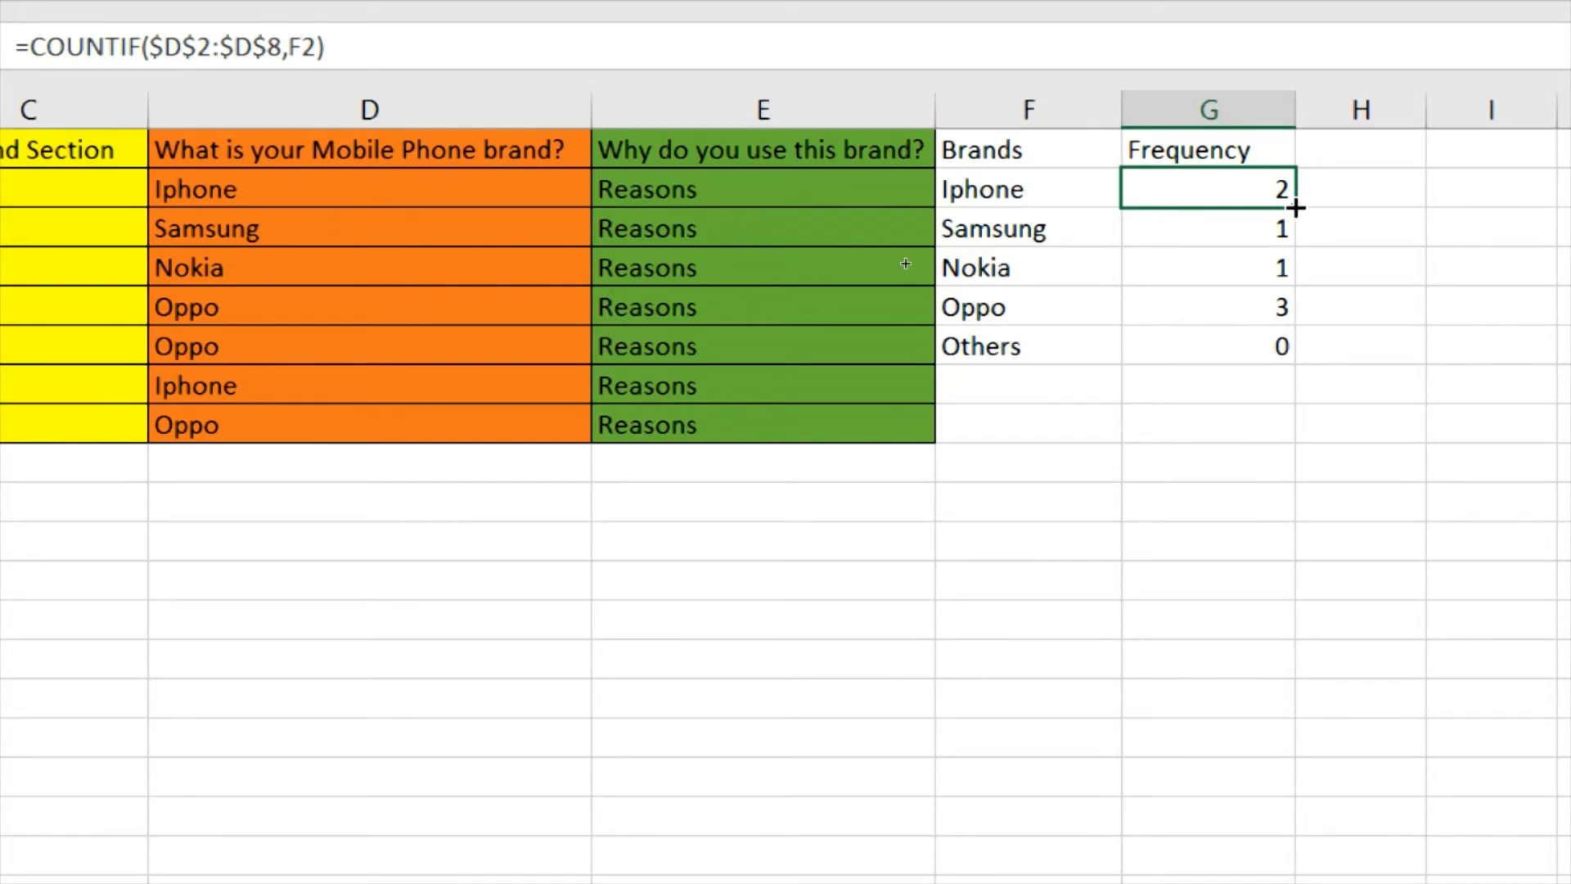
{"action": "left_click_drag", "start_coordinate": [1296, 209], "coordinate": [1303, 357]}
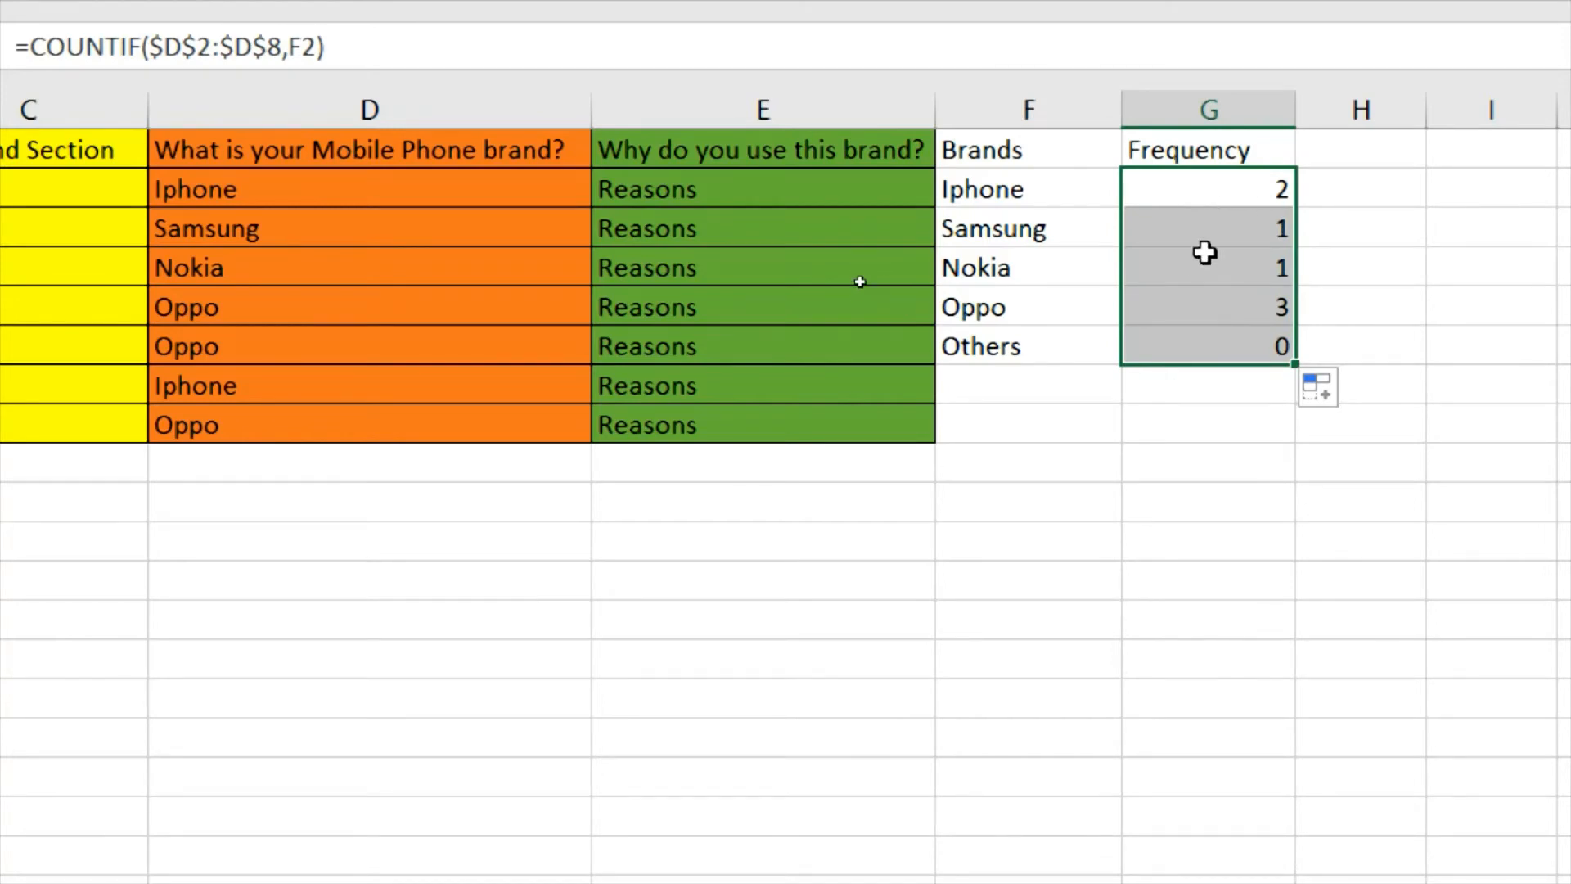
{"action": "left_click", "coordinate": [1202, 223]}
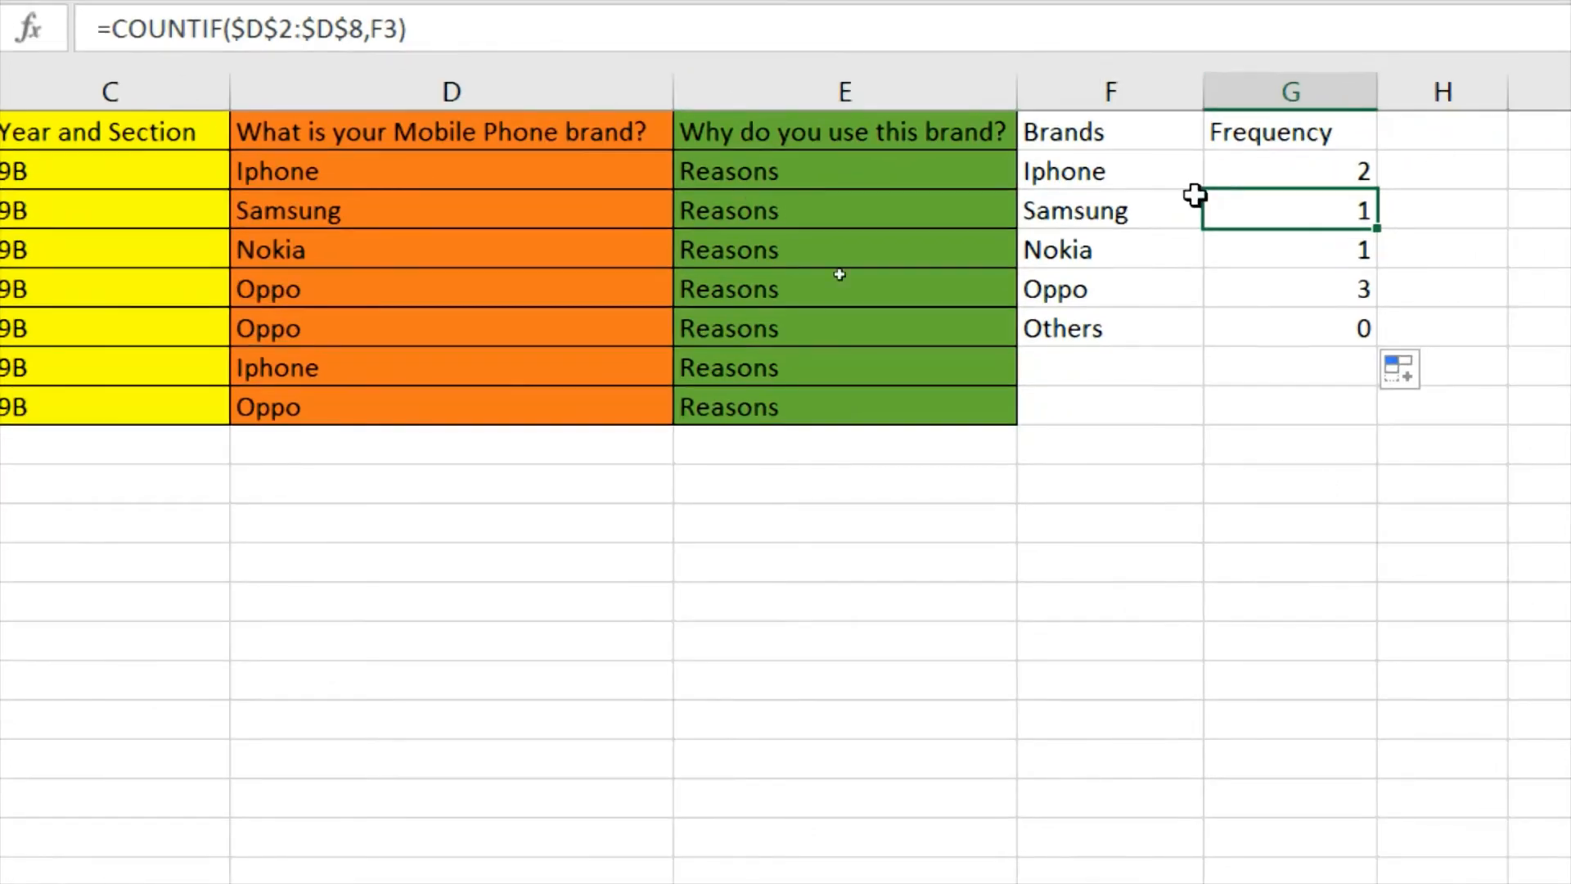
{"action": "left_click", "coordinate": [1287, 256]}
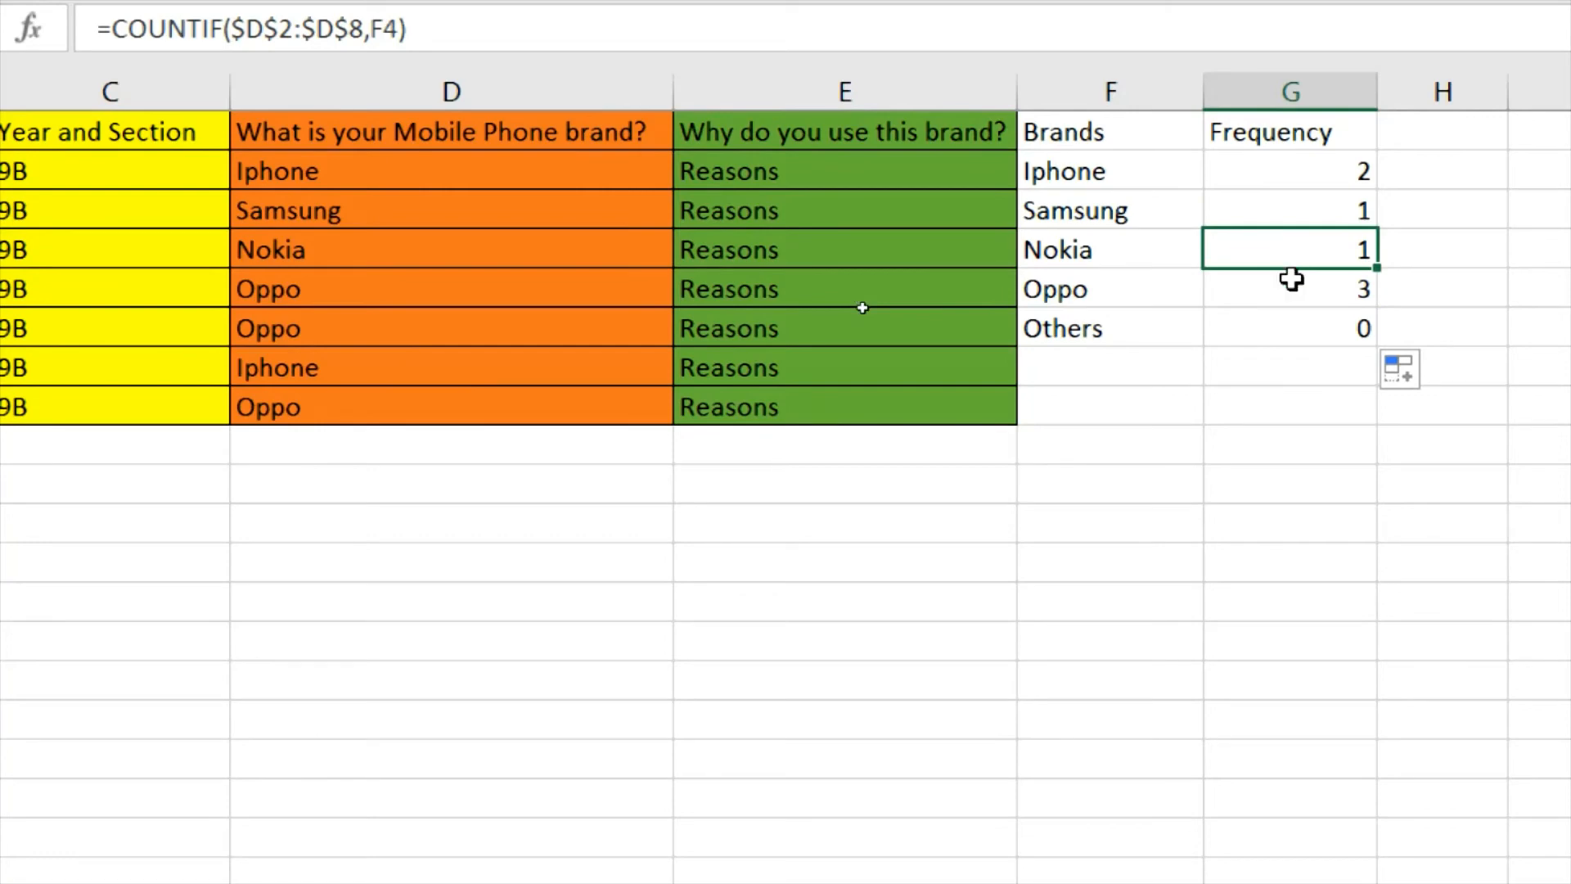
{"action": "left_click", "coordinate": [1291, 280]}
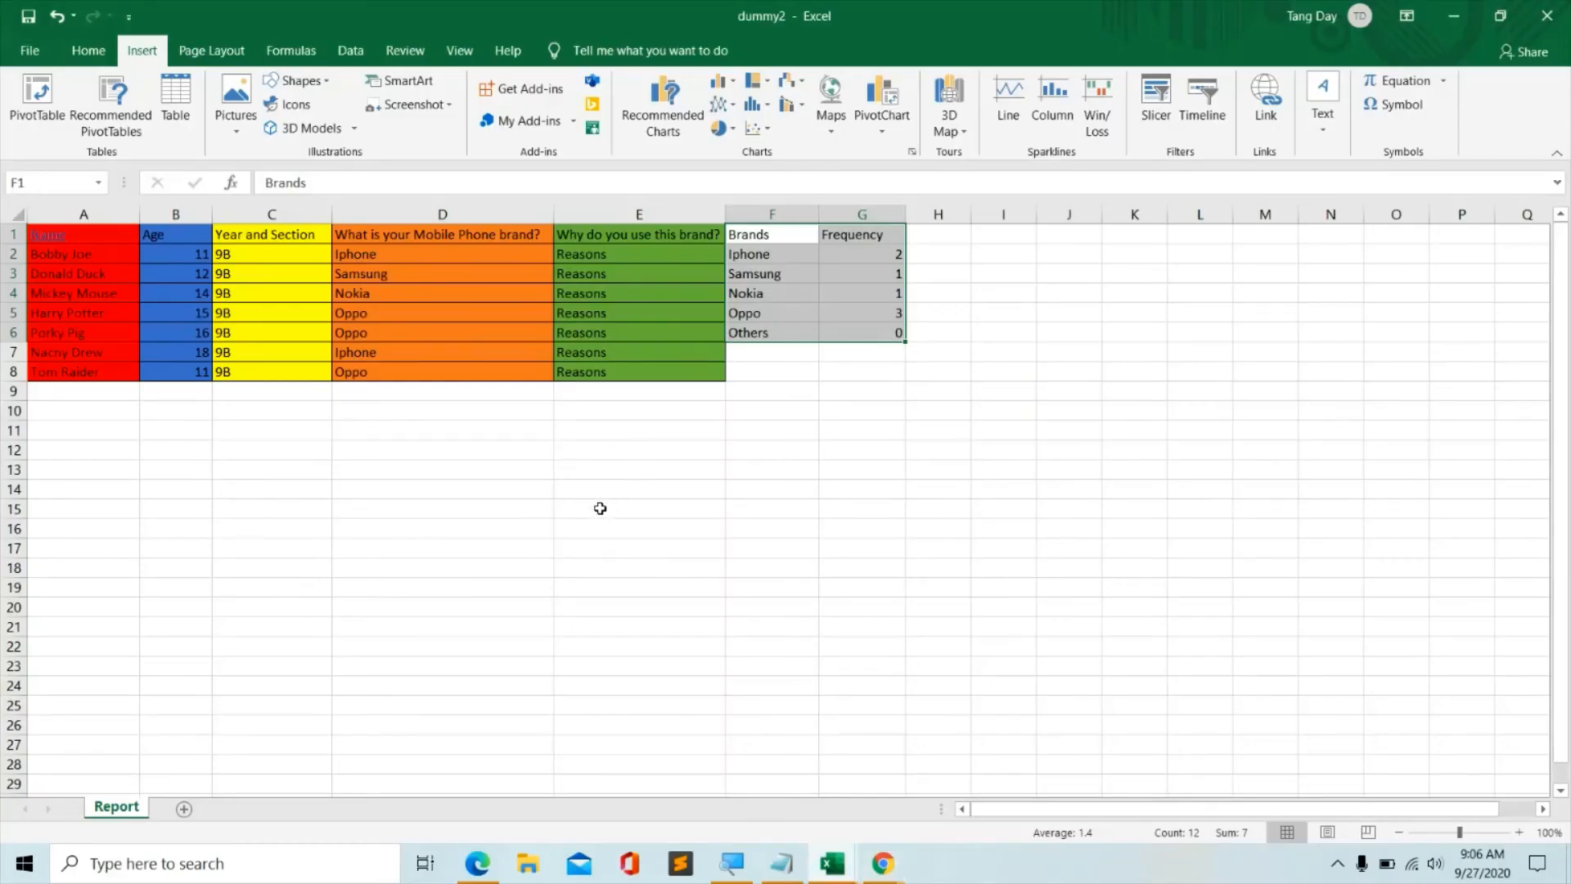
Insert a Clustered Column chart based on the Brands and Frequency table in F1:G6.
{"action": "left_click", "coordinate": [765, 680]}
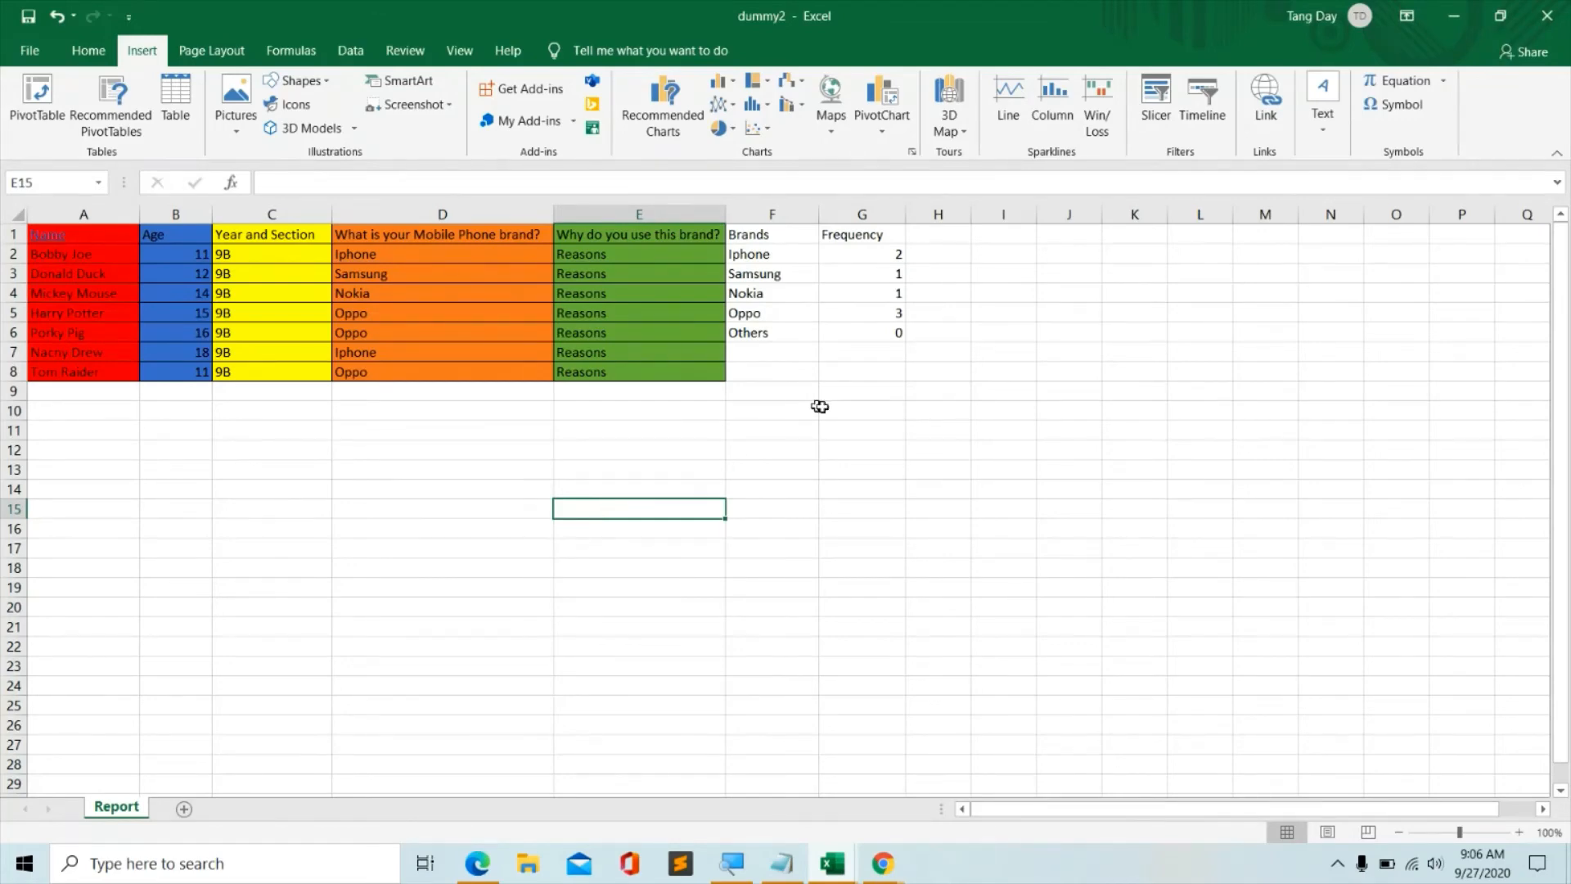
{"action": "left_click", "coordinate": [778, 235]}
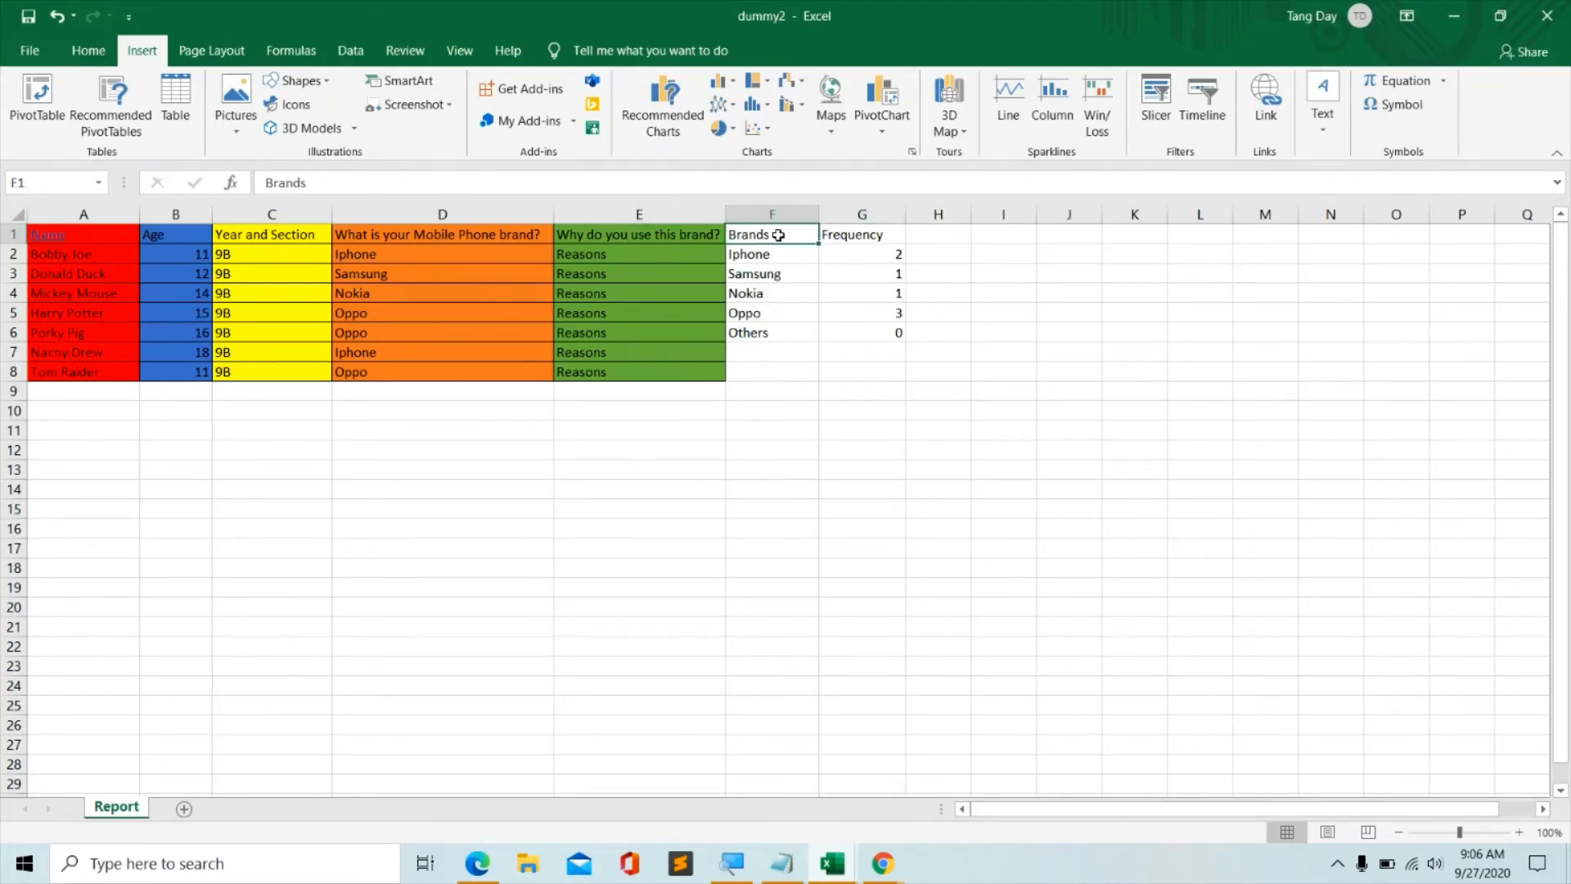
{"action": "key", "text": "shift+Right"}
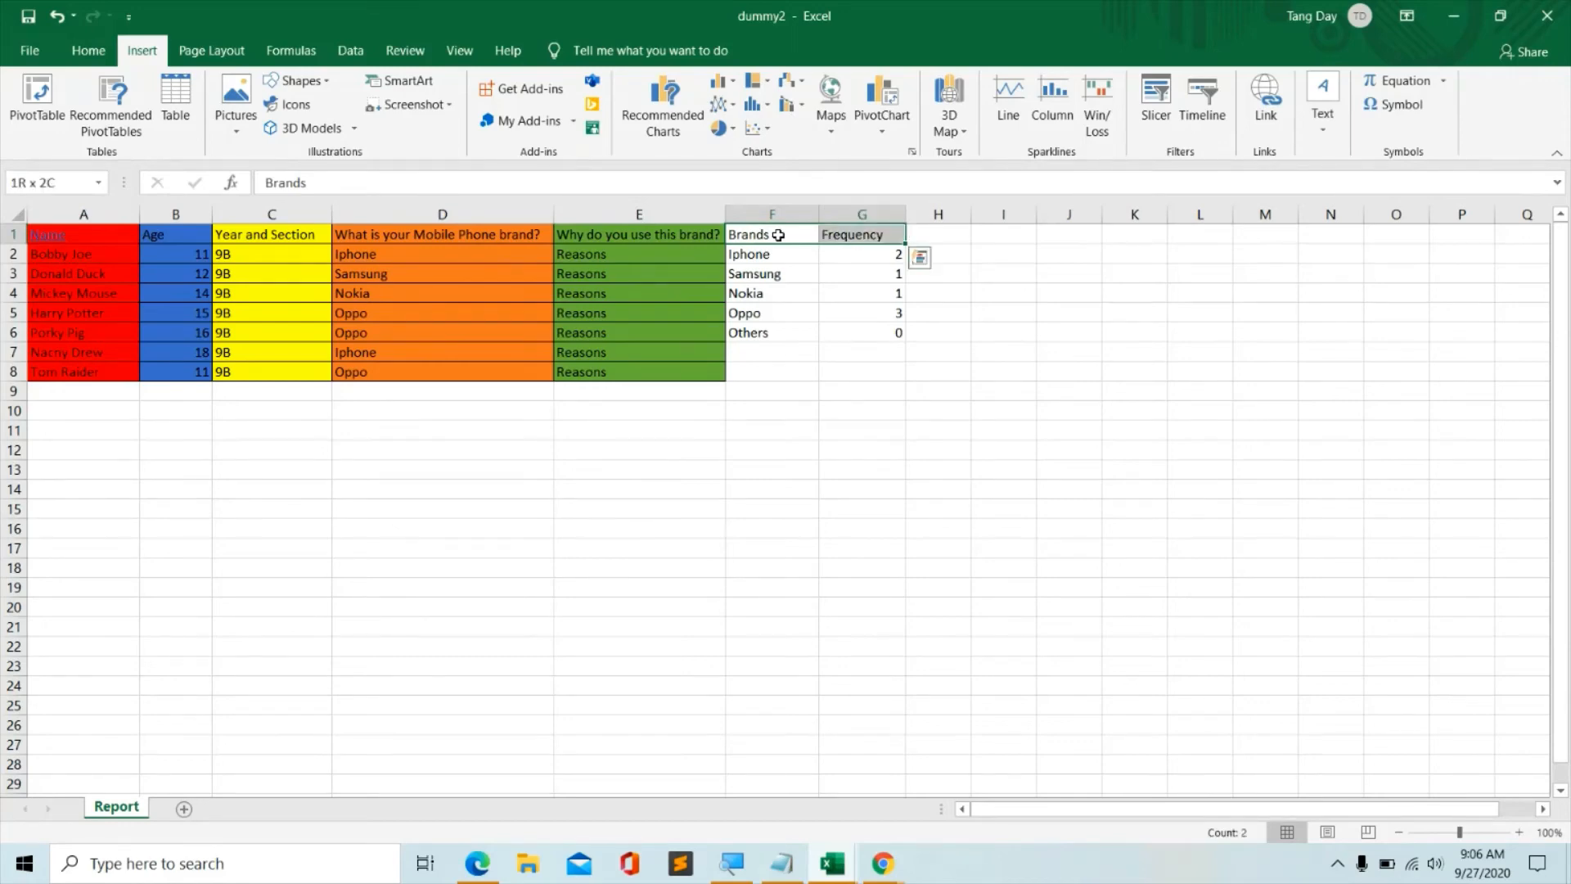
{"action": "key", "text": "shift+Down"}
{"action": "key", "text": "shift+Down"}
{"action": "key", "text": "shift+Down"}
{"action": "key", "text": "shift+Down"}
{"action": "key", "text": "shift+Down"}
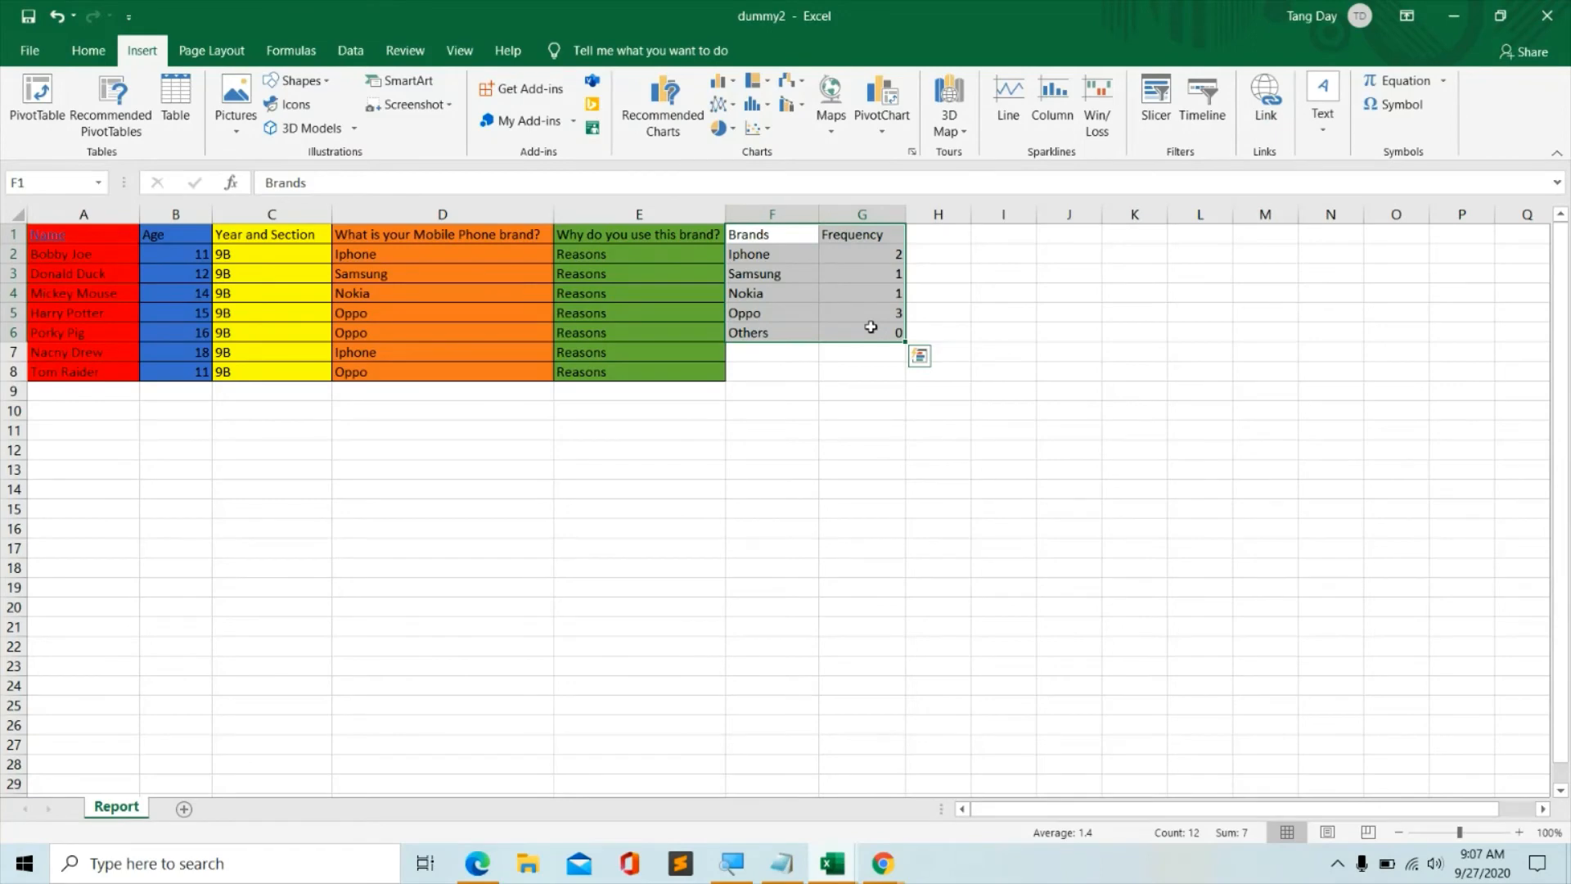
{"action": "left_click", "coordinate": [88, 50]}
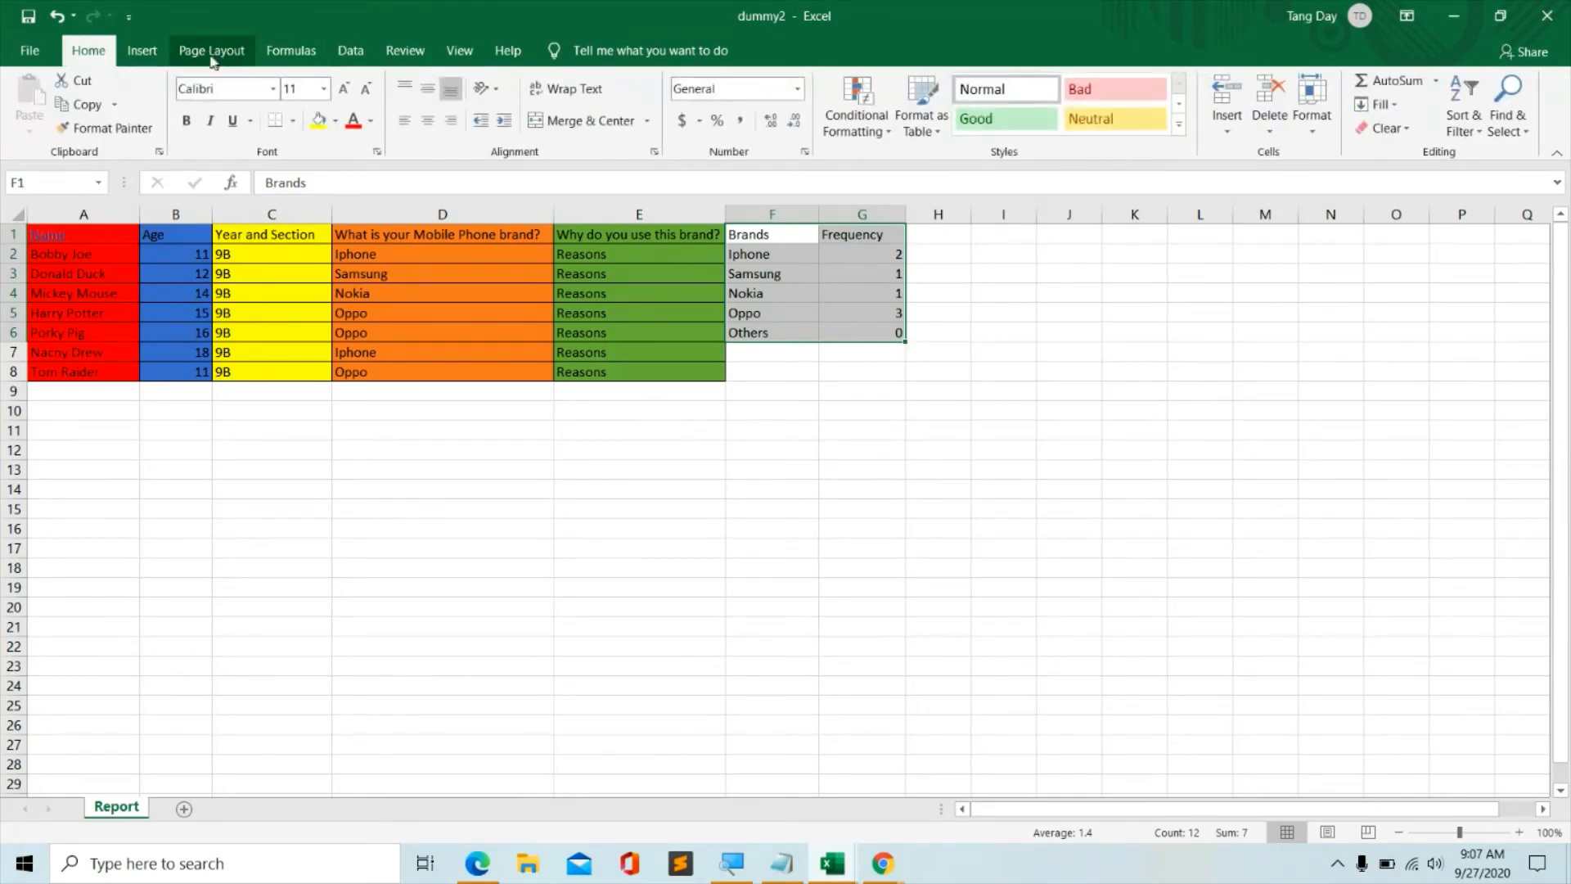
{"action": "left_click", "coordinate": [144, 51]}
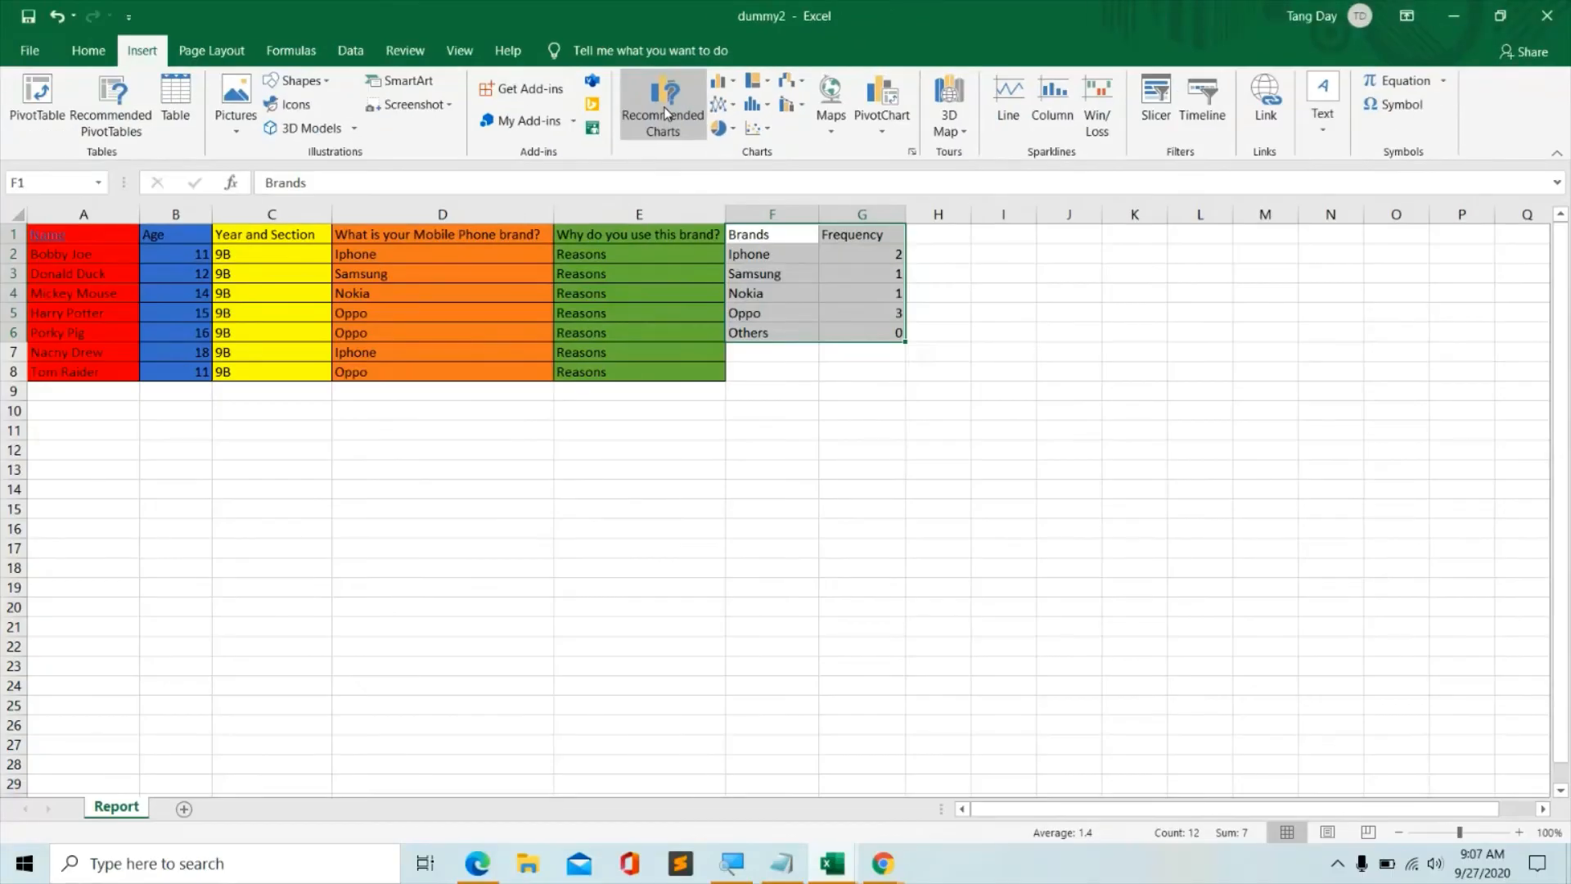
{"action": "left_click", "coordinate": [664, 106]}
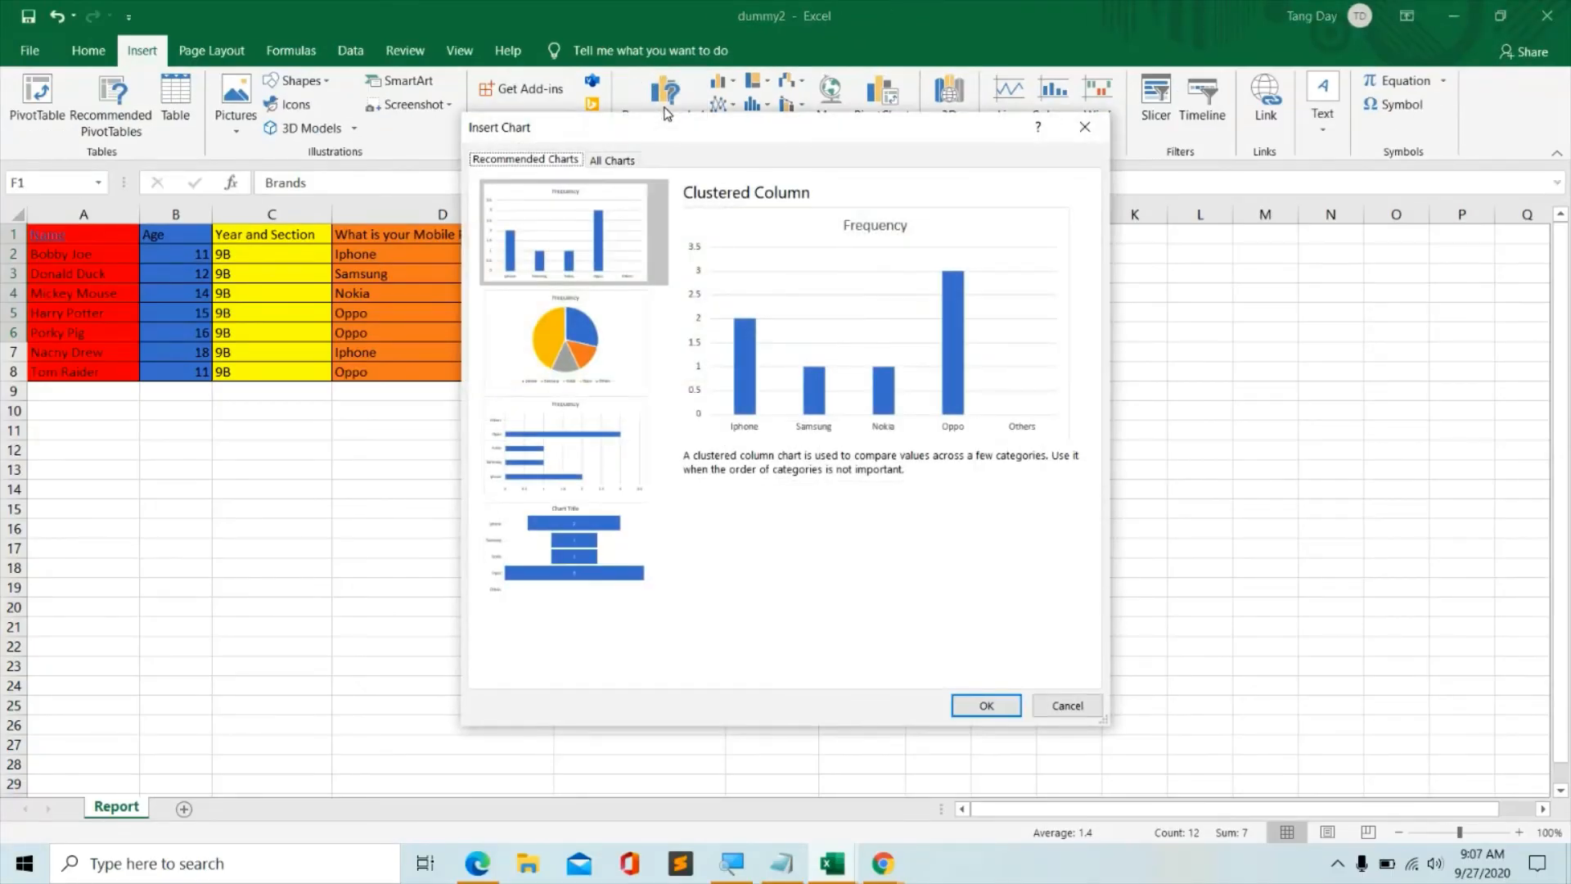
{"action": "left_click", "coordinate": [610, 232]}
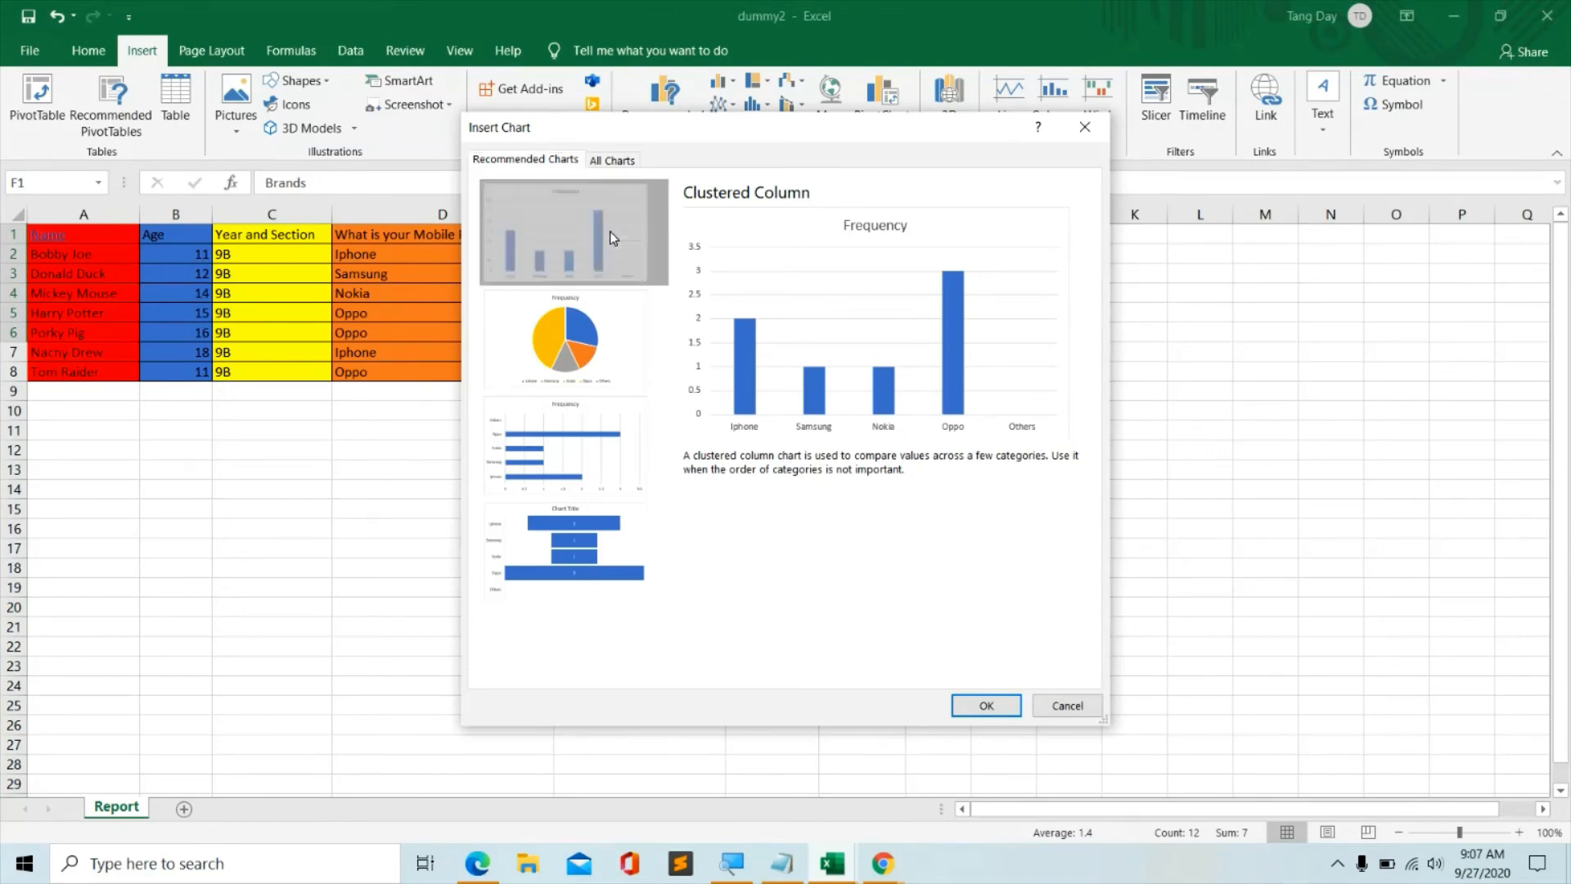
{"action": "left_click", "coordinate": [602, 327]}
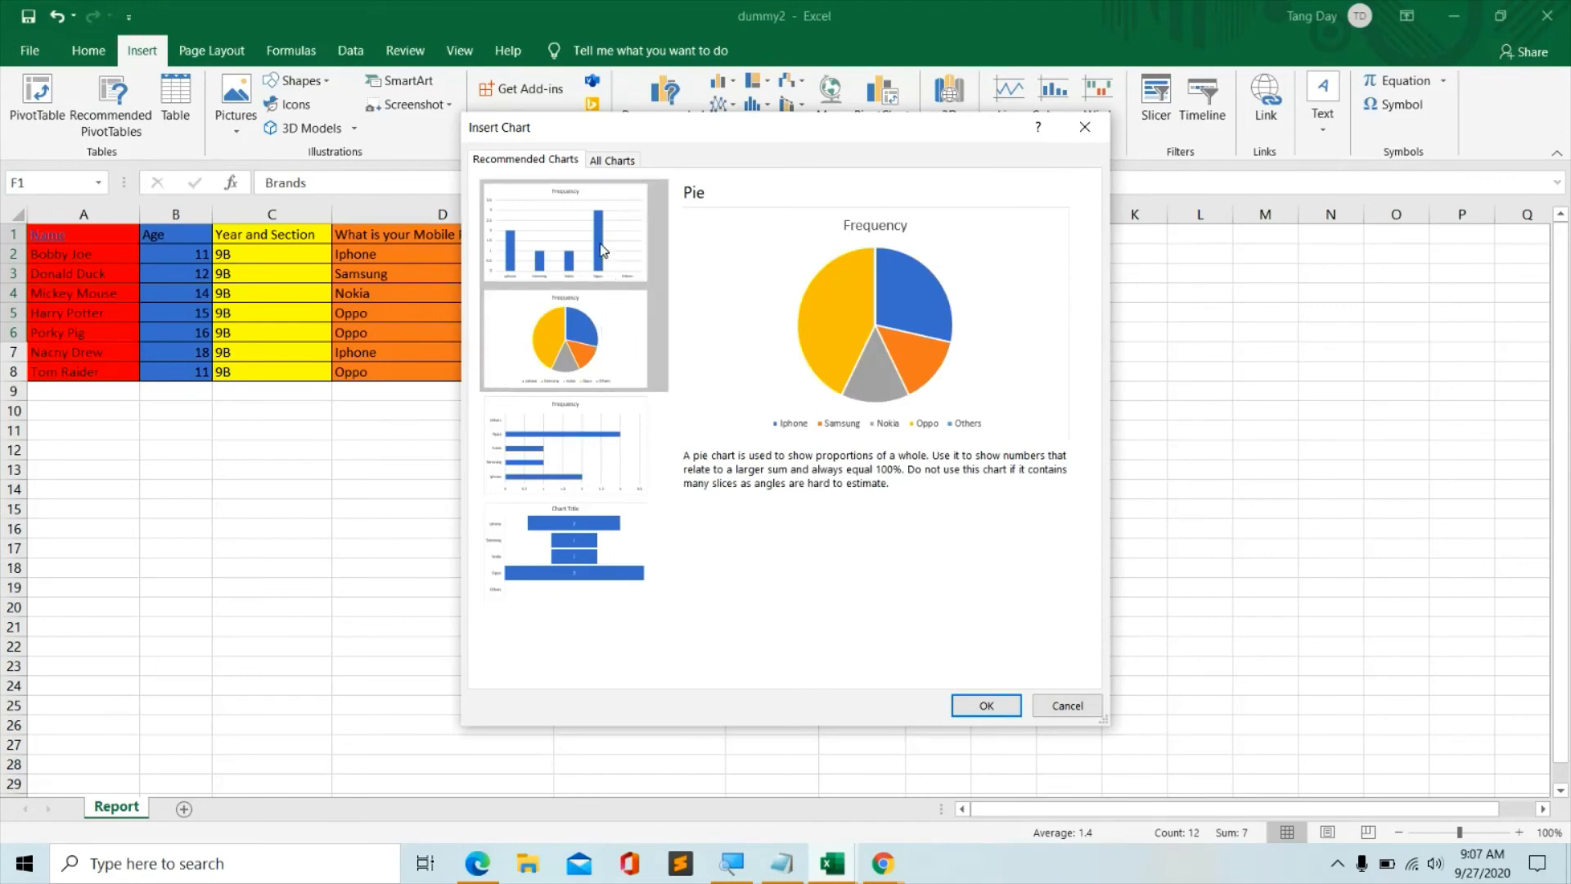
{"action": "left_click", "coordinate": [602, 250]}
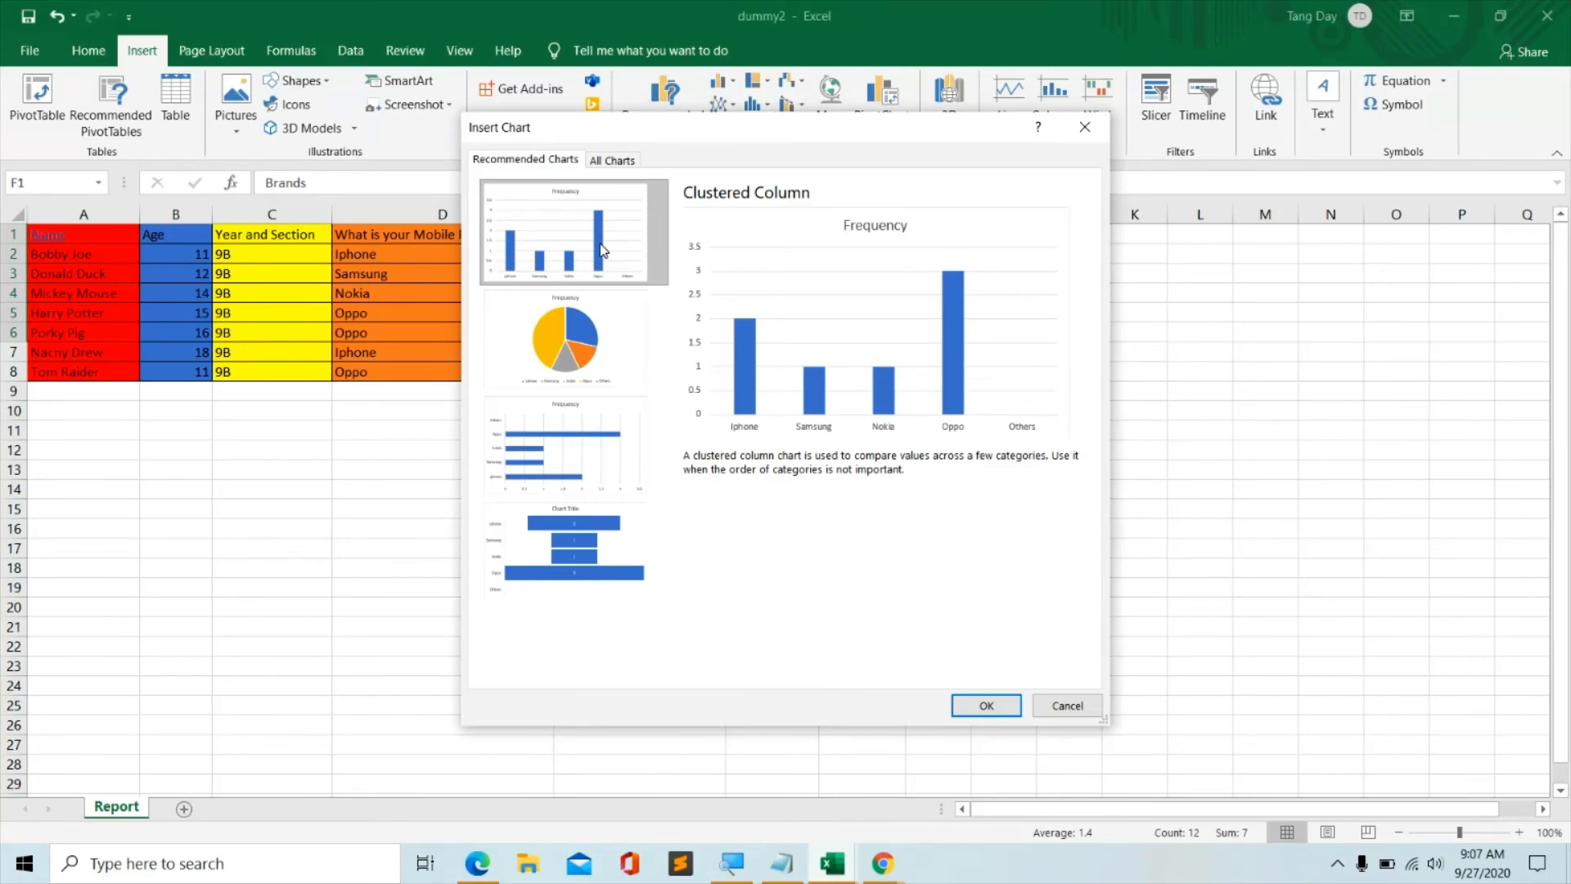
{"action": "left_click", "coordinate": [990, 706]}
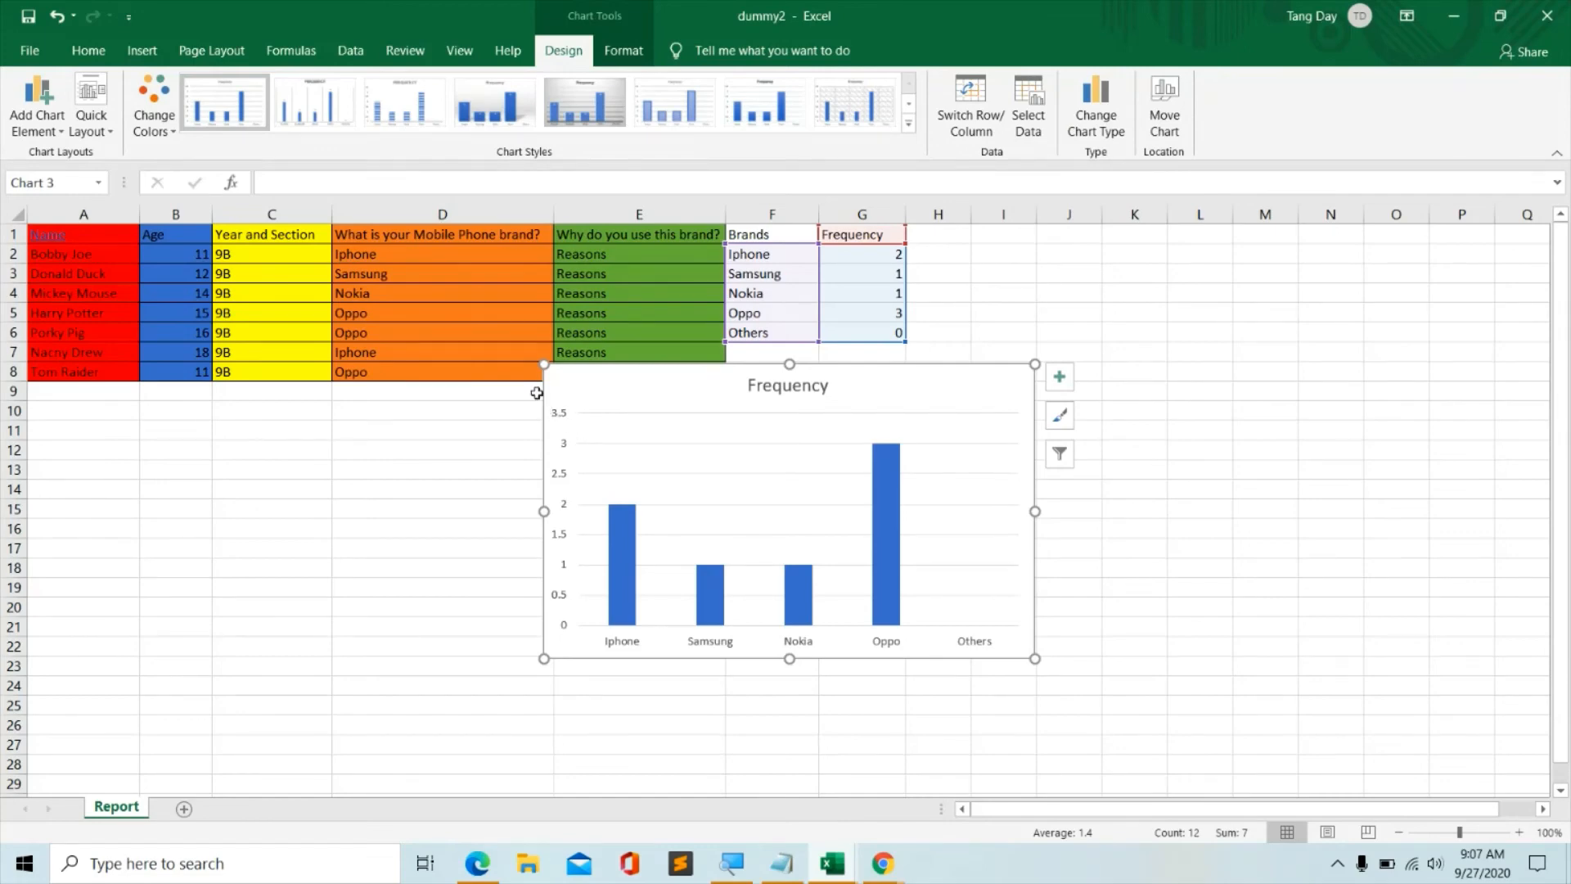
Open the full list of chart types for the Frequency chart and examine the Clustered Column preview.
{"action": "left_click", "coordinate": [132, 54]}
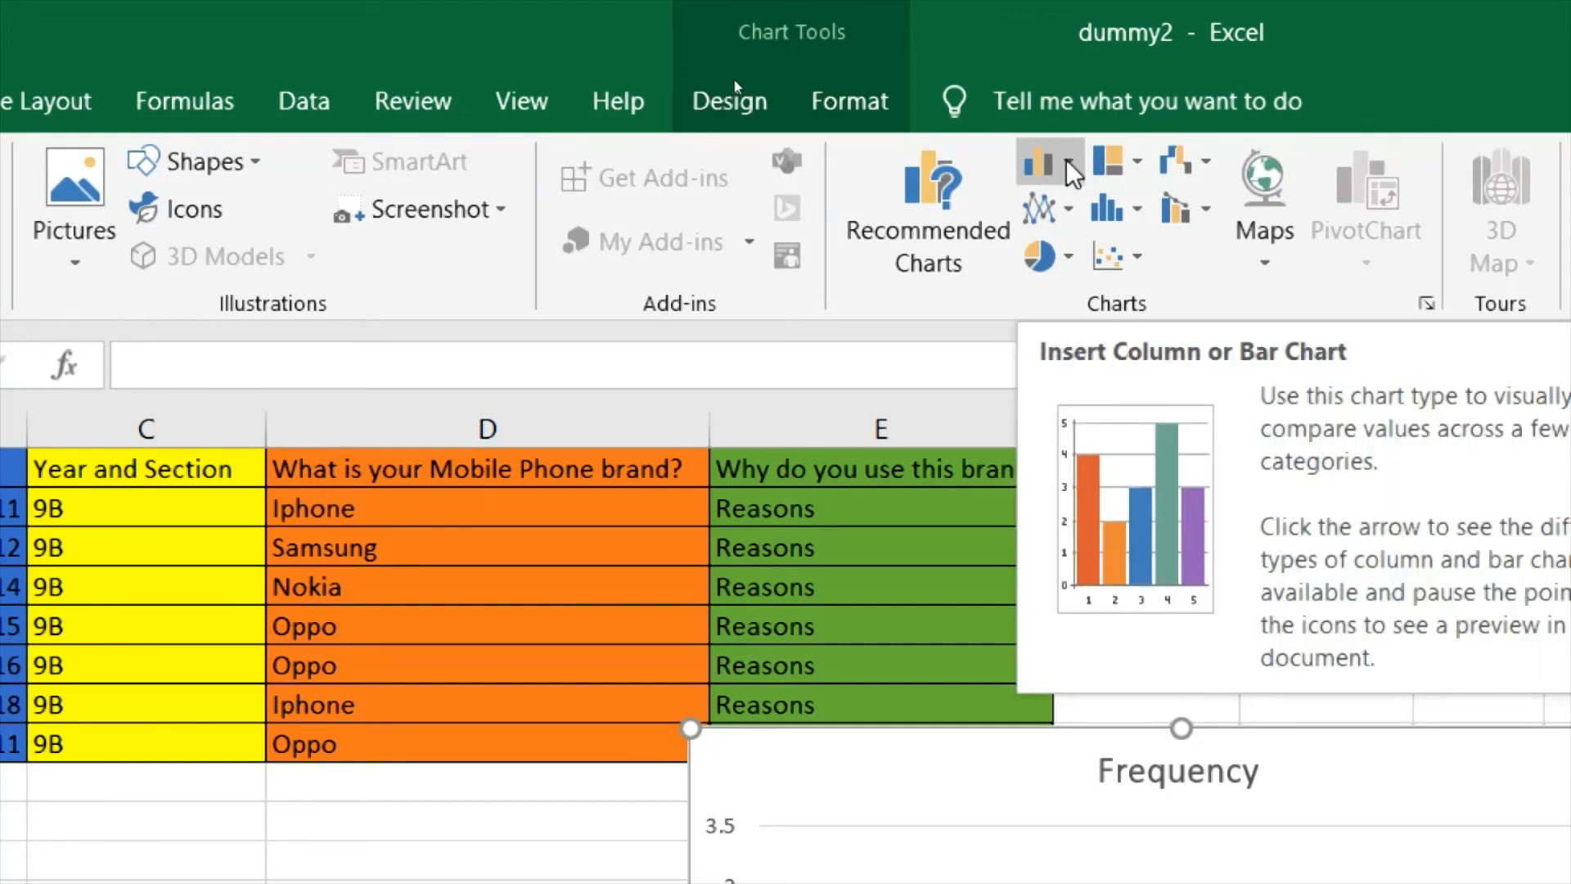
{"action": "left_click", "coordinate": [1070, 166]}
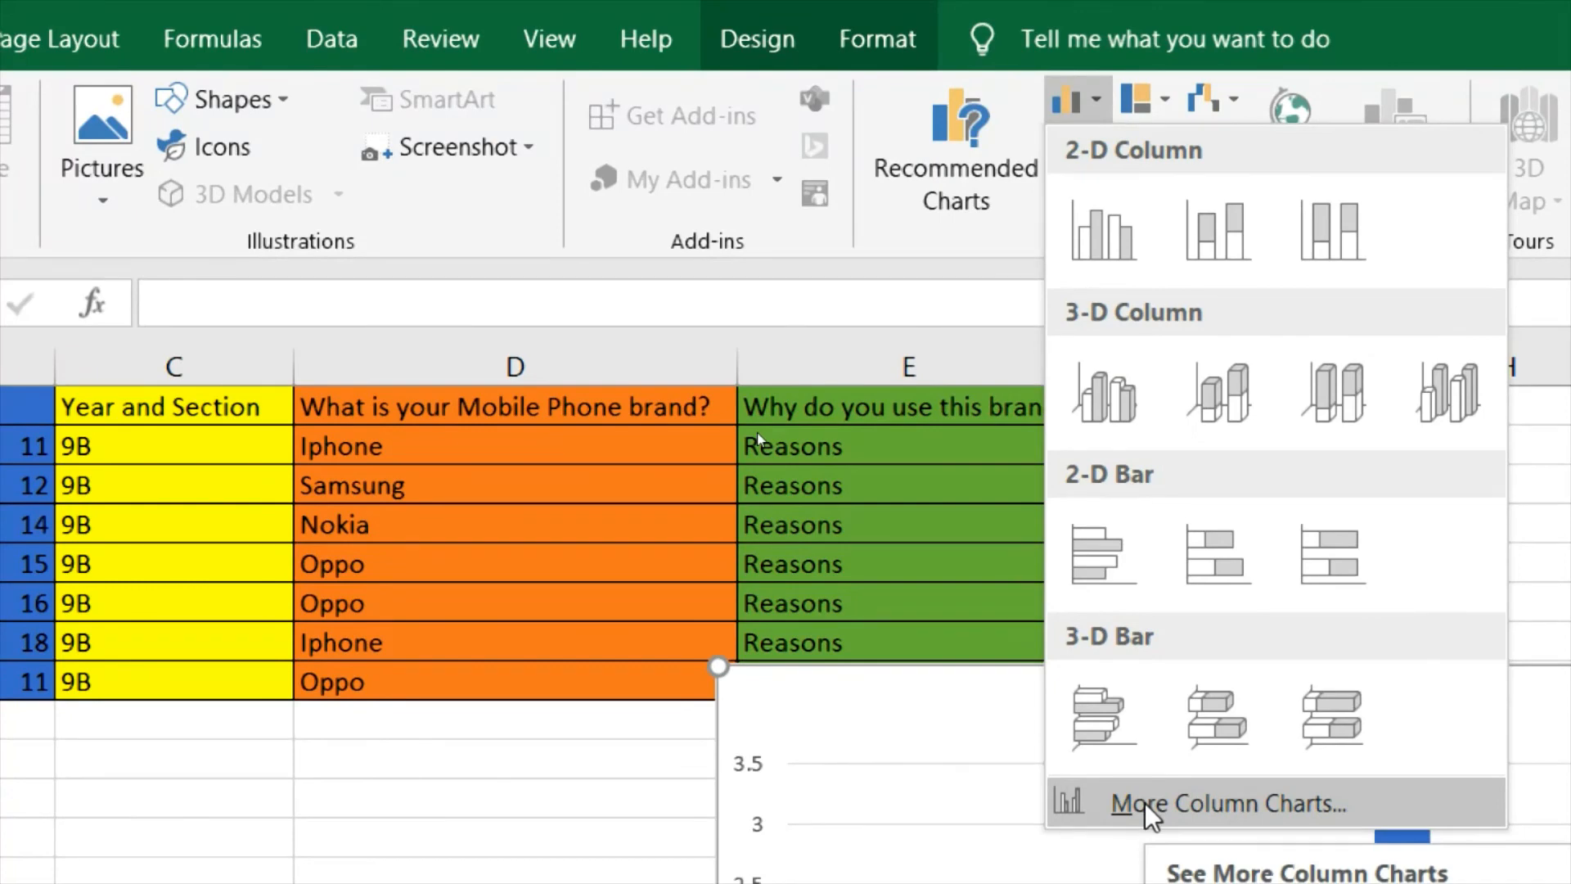
{"action": "left_click", "coordinate": [1145, 816]}
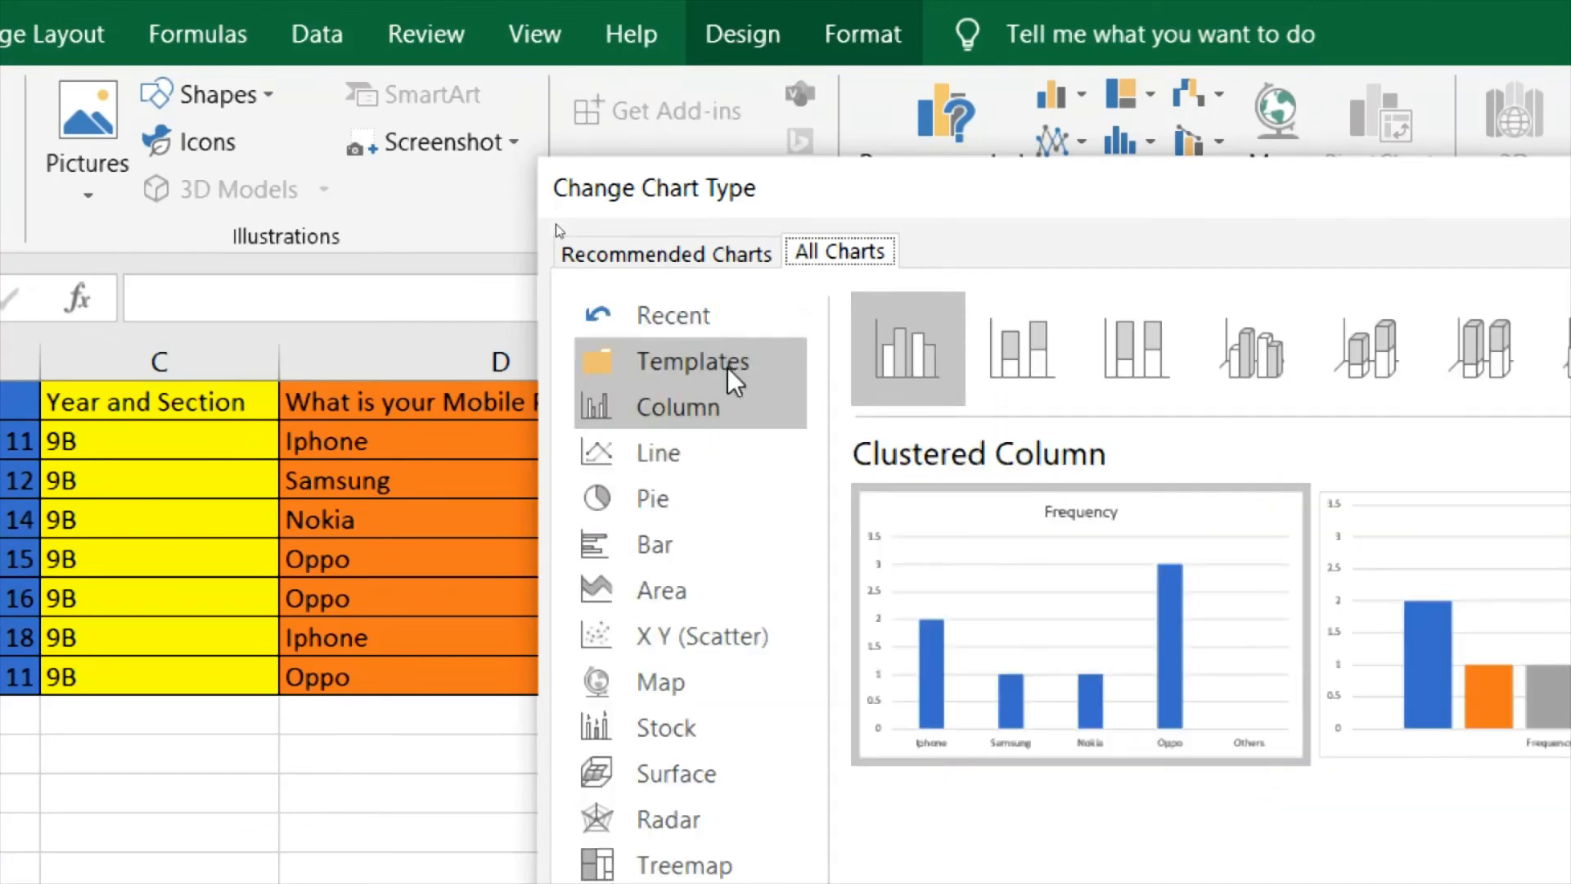
{"action": "mouse_move", "coordinate": [920, 590]}
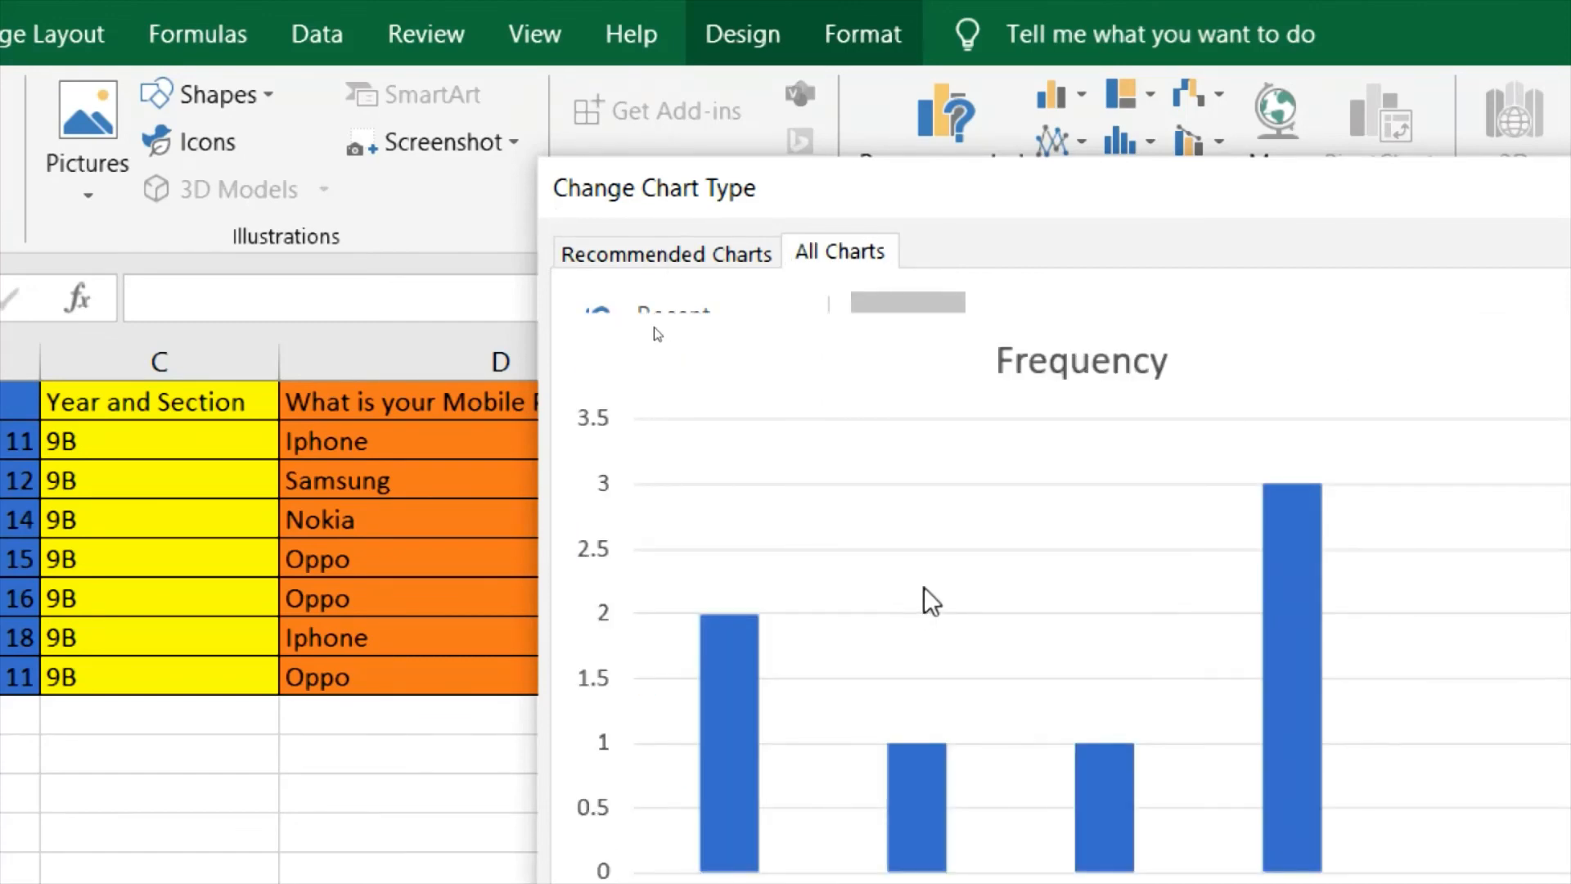